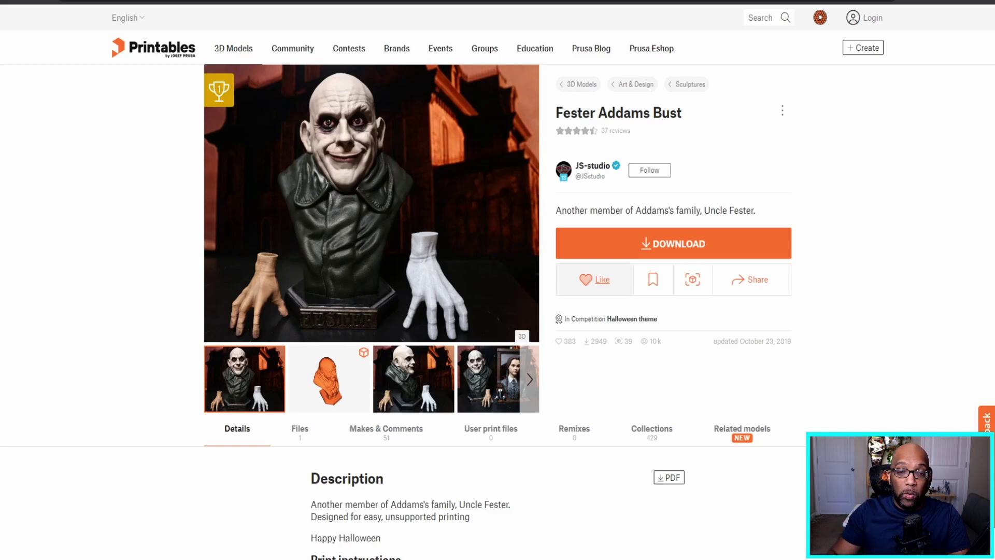
# Step: Read the Fester Addams Bust description, highlighting the phrase 'unsupported printing' and then clearing it
pyautogui.scroll(-5, 622, 259)
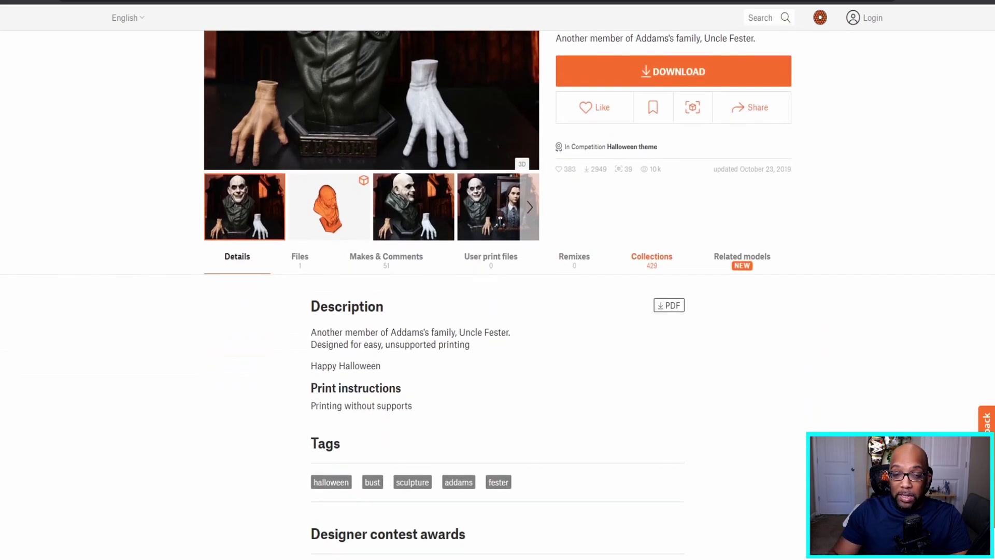
pyautogui.scroll(-1, 497, 290)
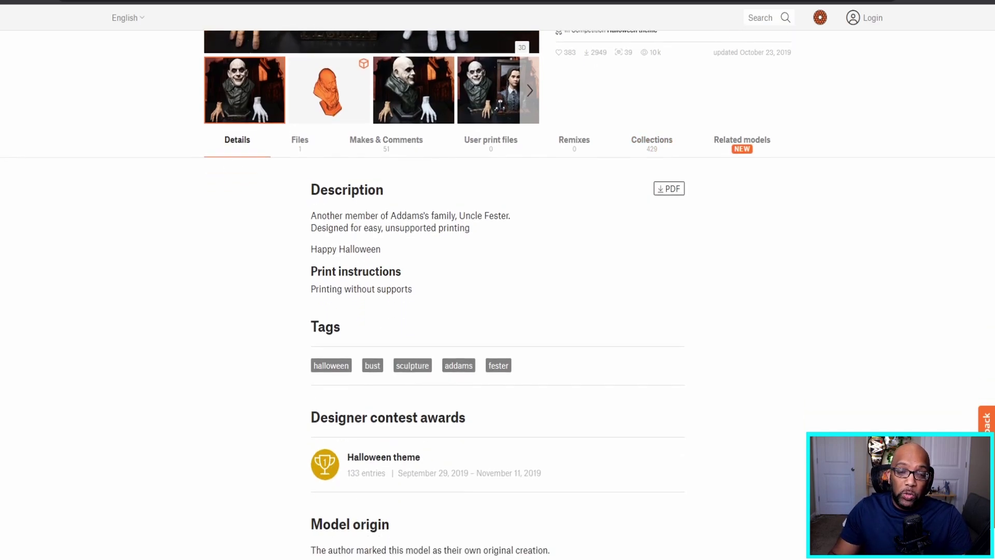
pyautogui.scroll(1, 498, 290)
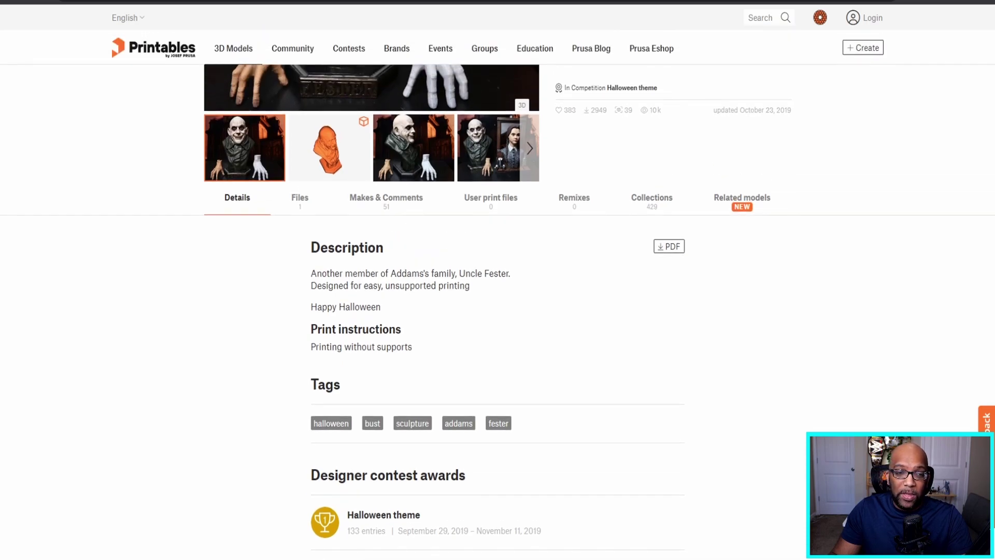
pyautogui.moveTo(385, 285); pyautogui.dragTo(478, 290)
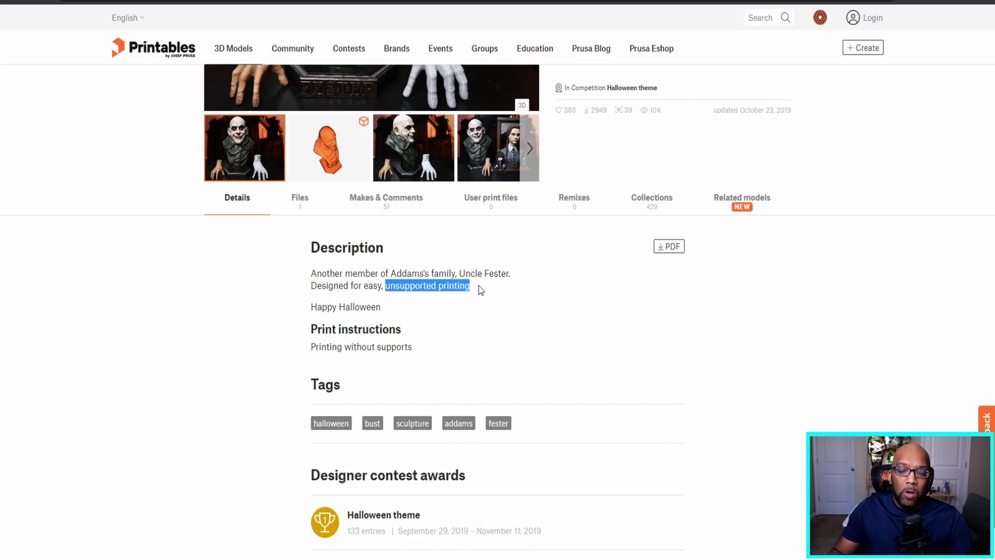
pyautogui.scroll(2, 488, 317)
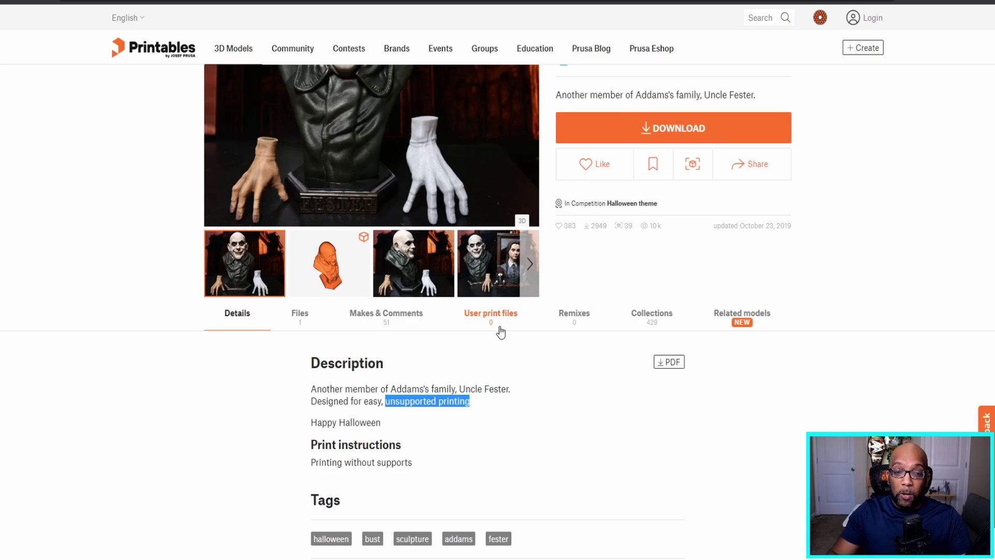
pyautogui.scroll(-1, 492, 329)
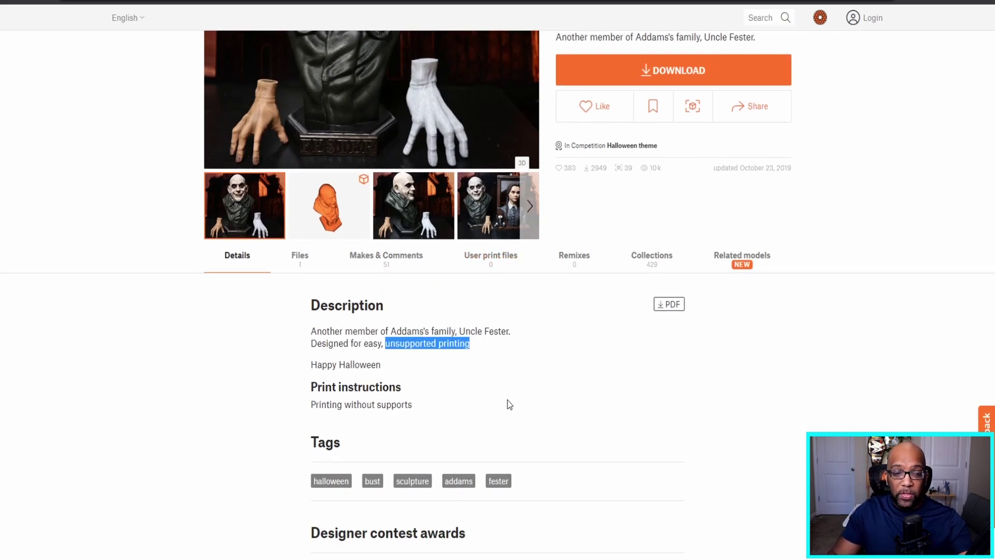
pyautogui.click(508, 400)
# Step: List the bust's downloadable model files under the Files tab
pyautogui.scroll(-2, 506, 399)
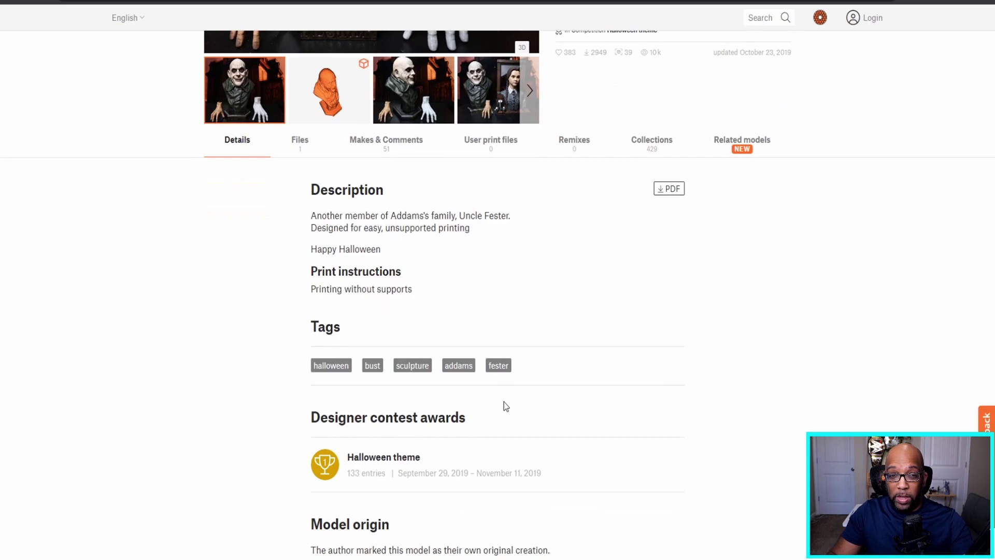
pyautogui.scroll(5, 503, 402)
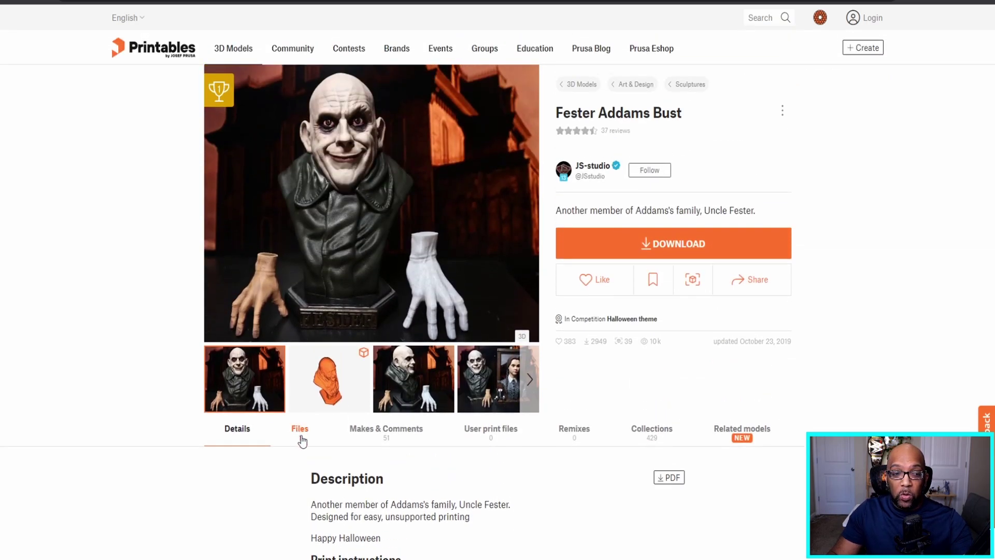
pyautogui.click(302, 440)
pyautogui.scroll(-3, 344, 434)
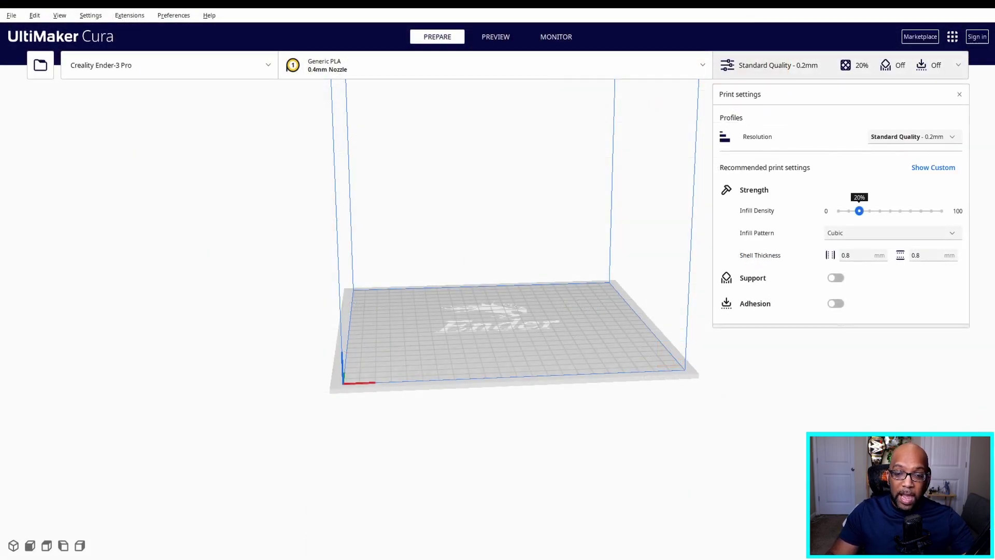
pyautogui.scroll(-1, 267, 349)
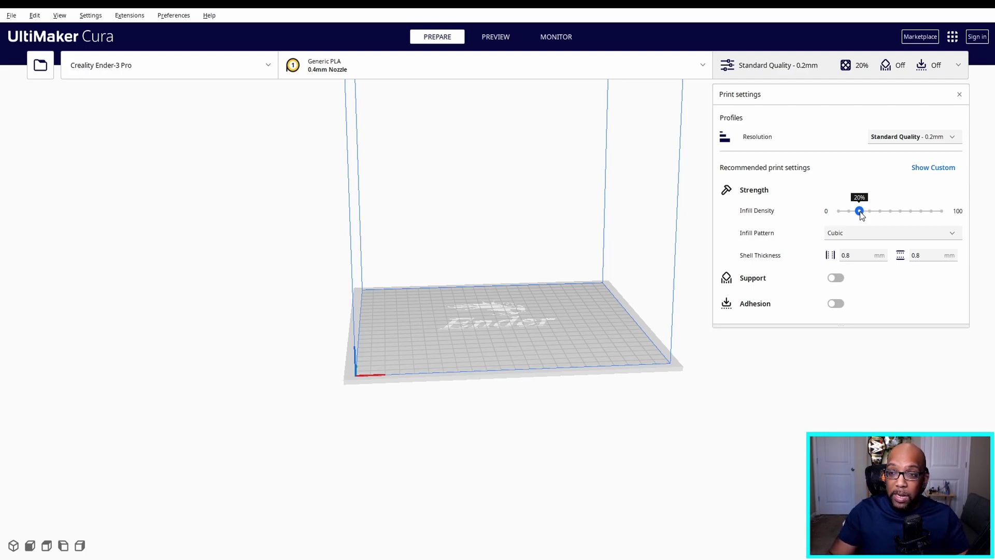
pyautogui.click(897, 136)
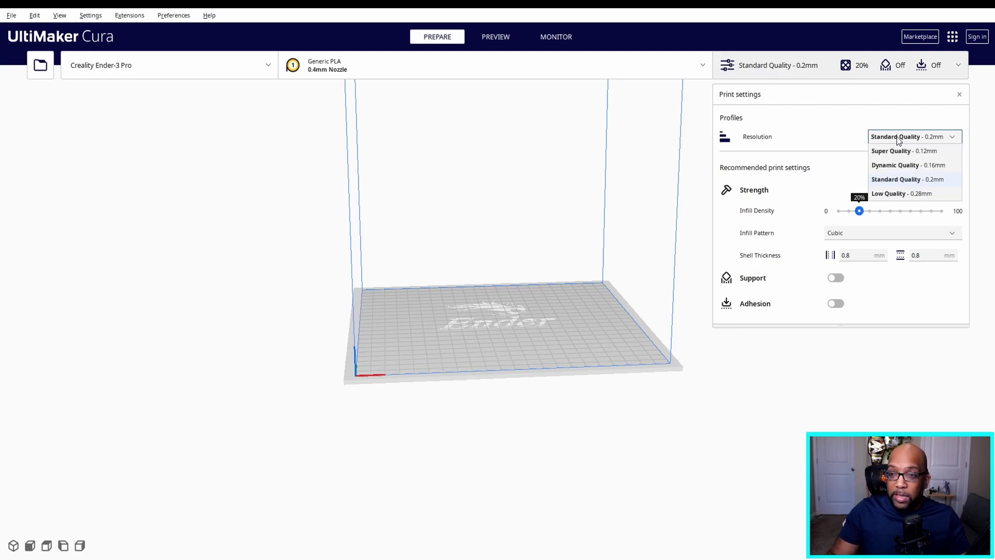
pyautogui.click(201, 145)
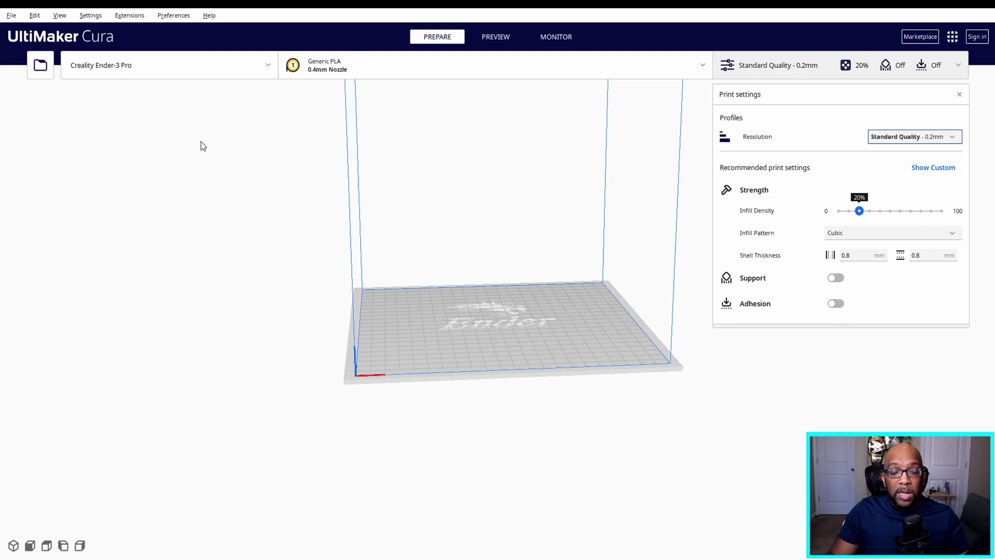
pyautogui.click(322, 75)
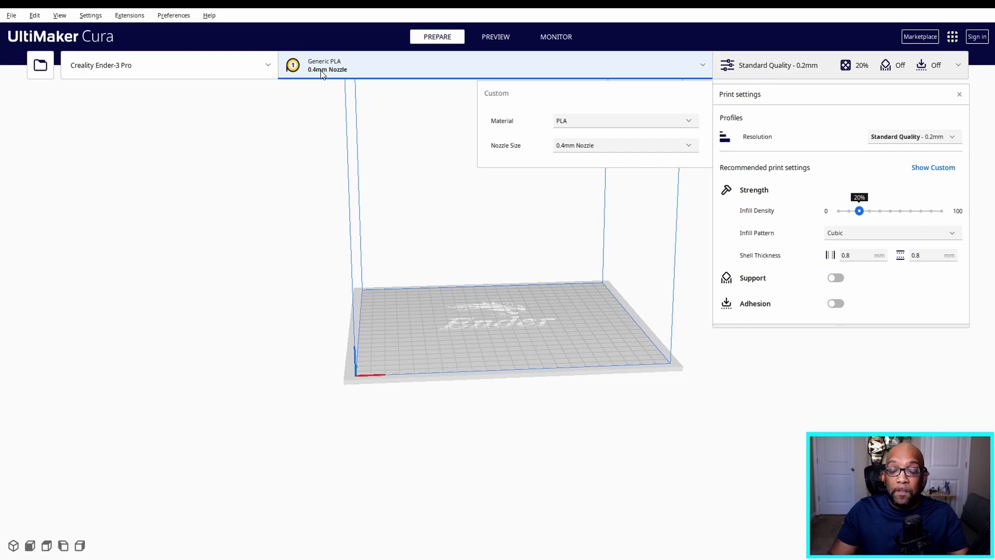
pyautogui.click(608, 122)
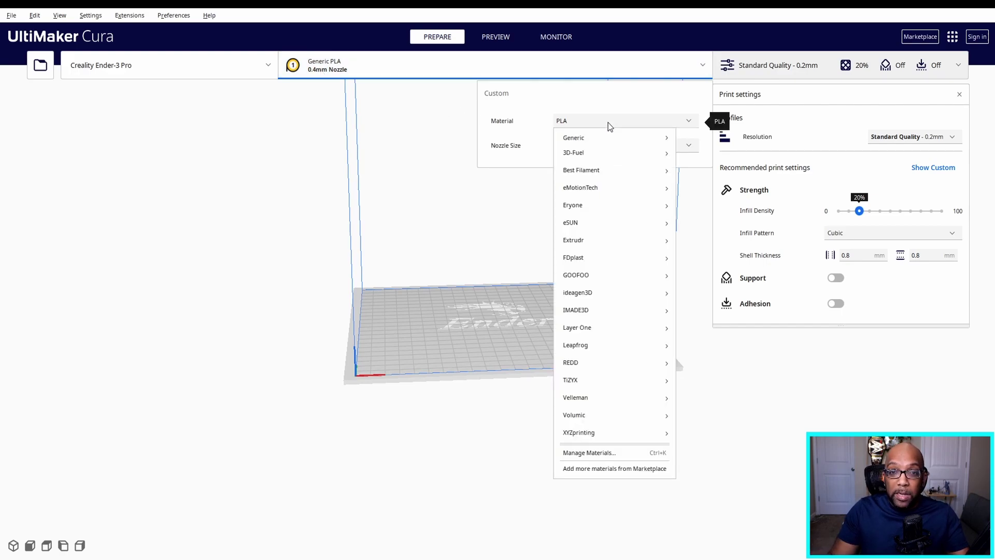
pyautogui.click(213, 228)
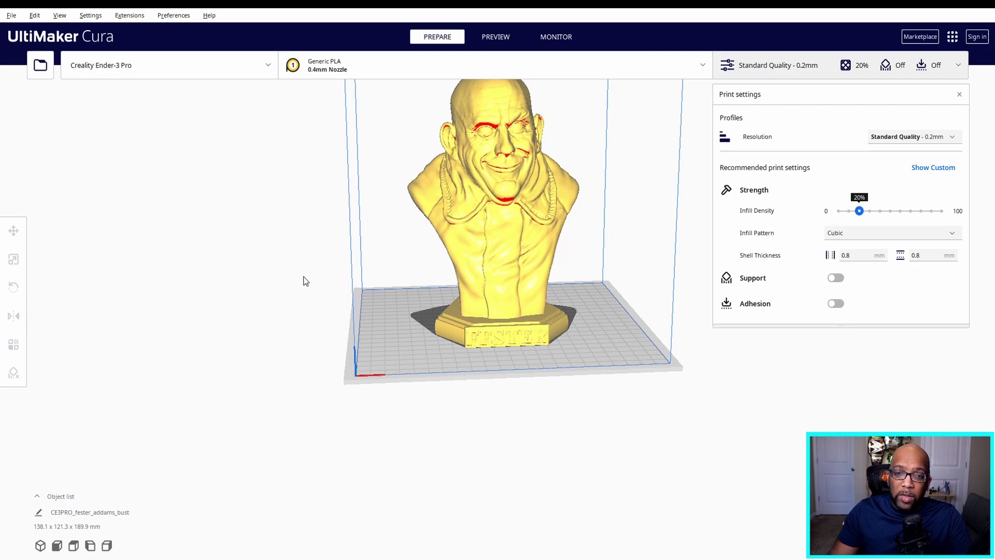
pyautogui.scroll(-5, 313, 276)
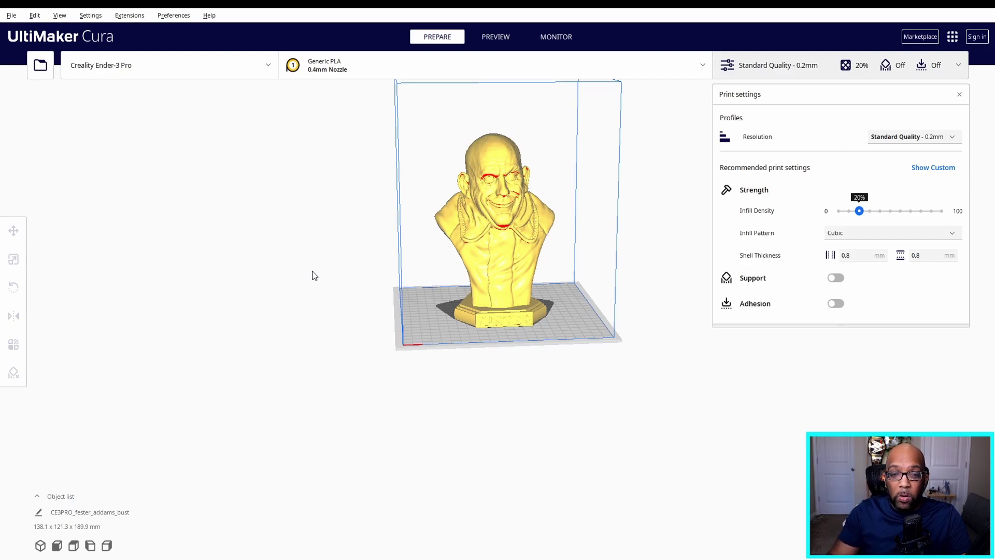
pyautogui.scroll(8, 313, 276)
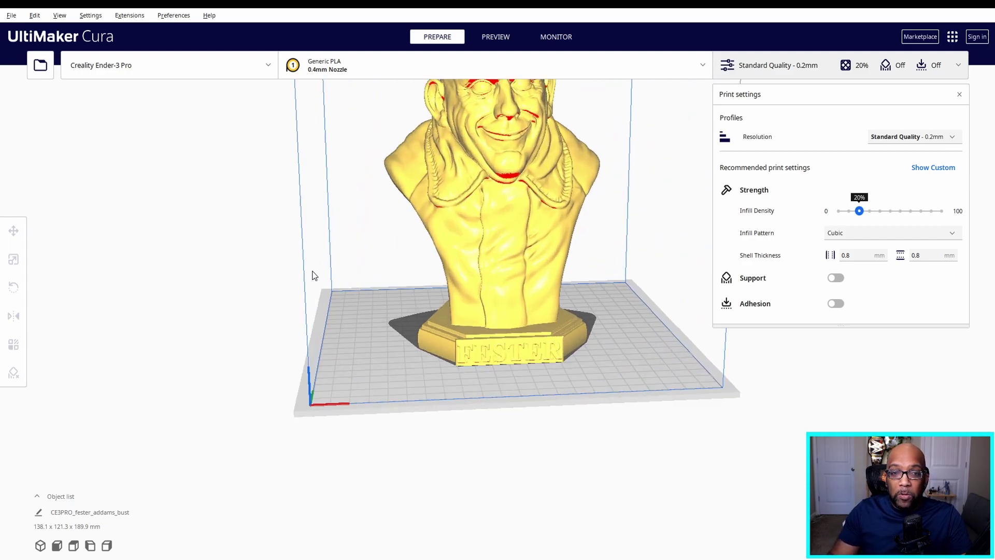
pyautogui.scroll(2, 313, 276)
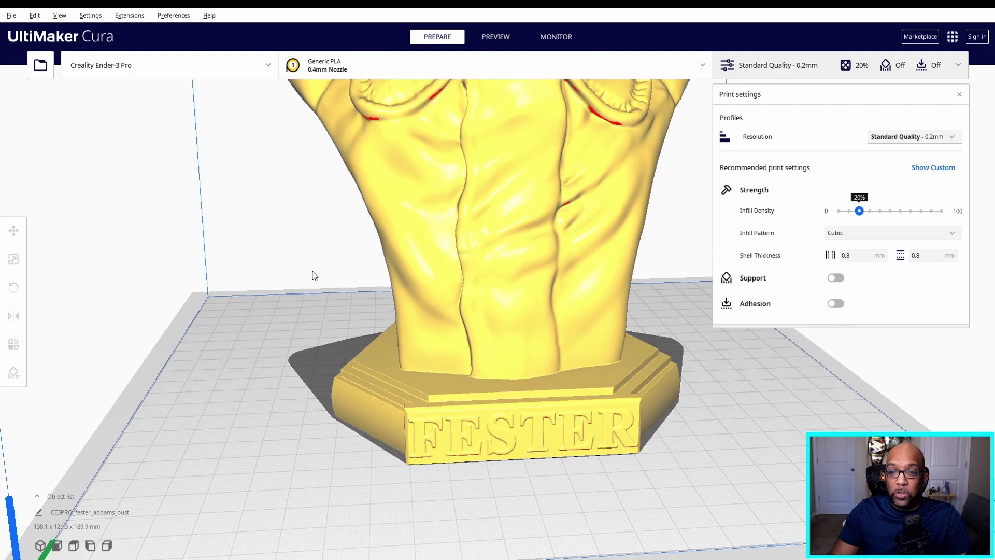
pyautogui.scroll(-8, 312, 275)
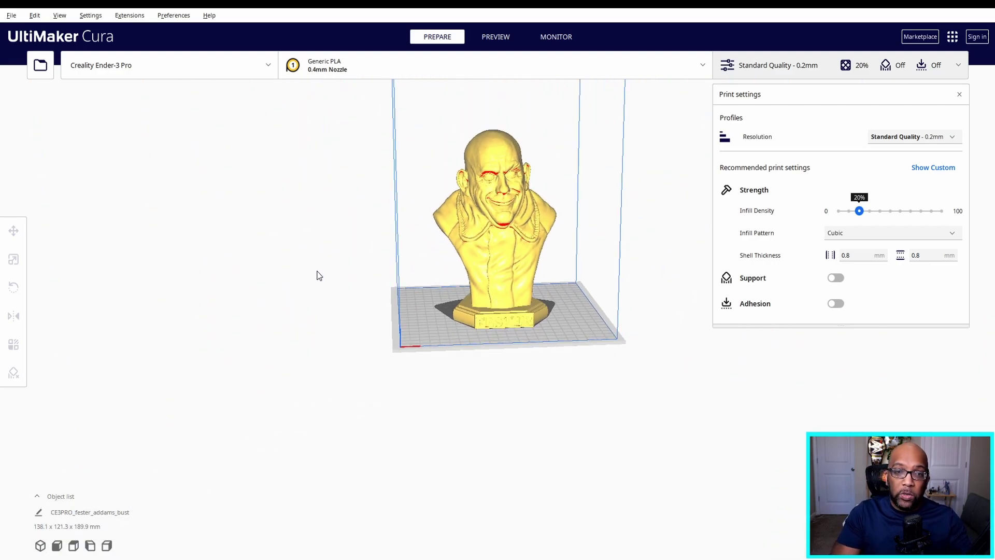
pyautogui.press('Left')
pyautogui.press('Left')
pyautogui.press('Left')
pyautogui.press('Left')
pyautogui.press('Left')
pyautogui.press('Left')
pyautogui.press('Left')
pyautogui.press('Left')
pyautogui.press('Left')
pyautogui.press('Left')
pyautogui.press('Left')
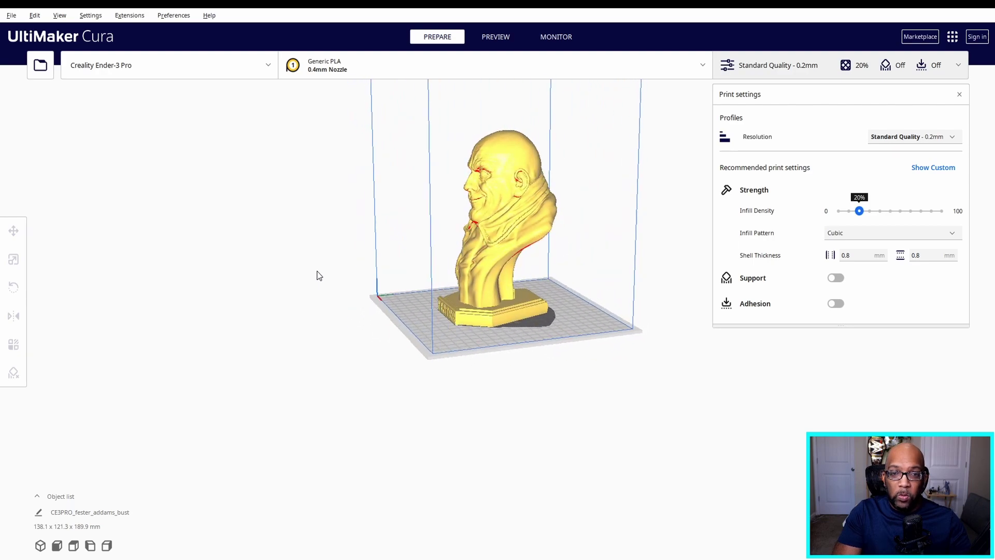
pyautogui.press('Left')
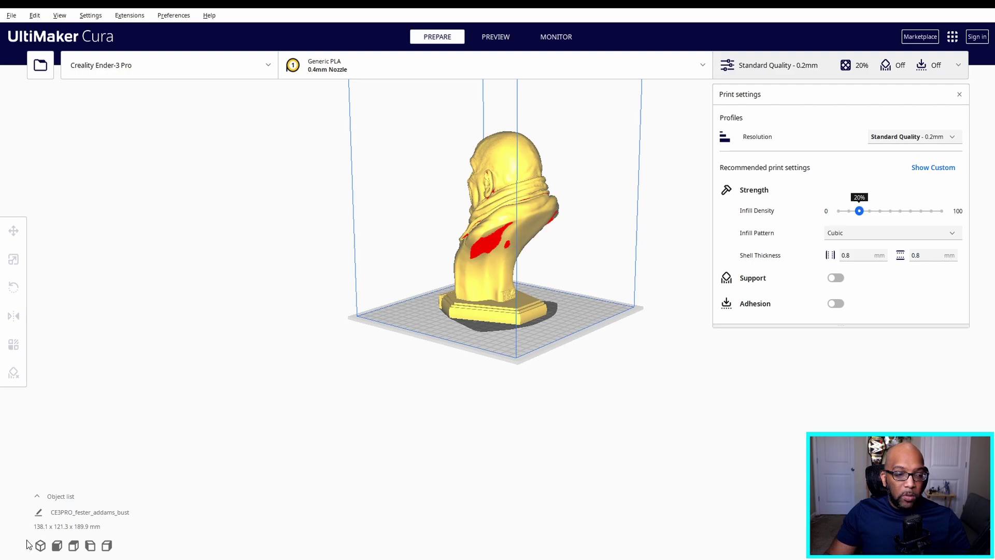
# Step: View the bust from the Front, Top, Right and Left, then return to the 3D view
pyautogui.click(57, 546)
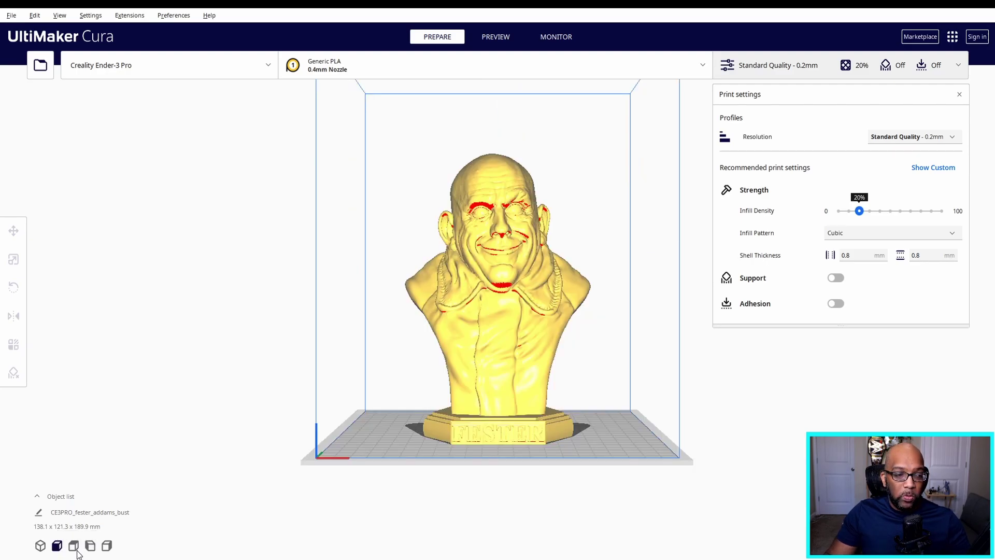
pyautogui.click(73, 547)
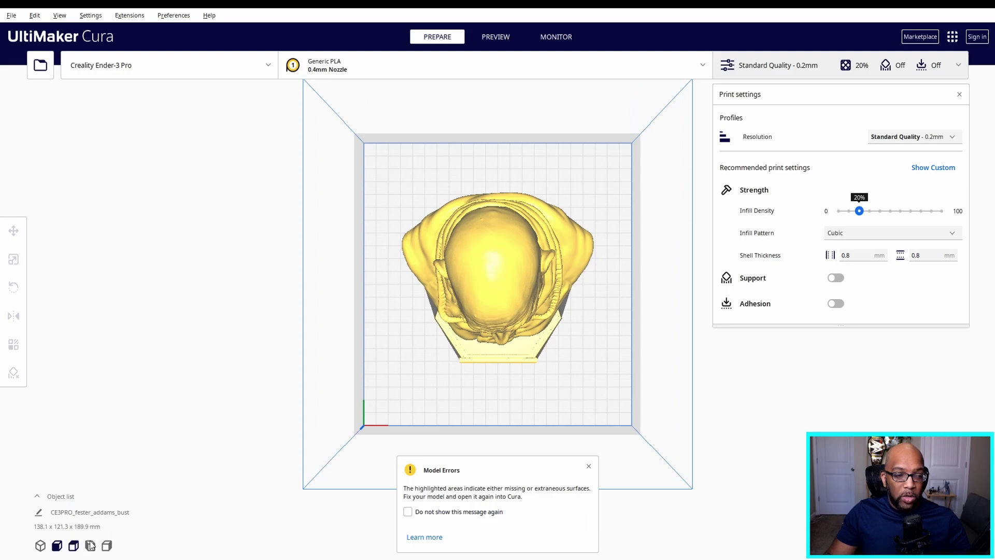
pyautogui.click(91, 546)
pyautogui.click(107, 546)
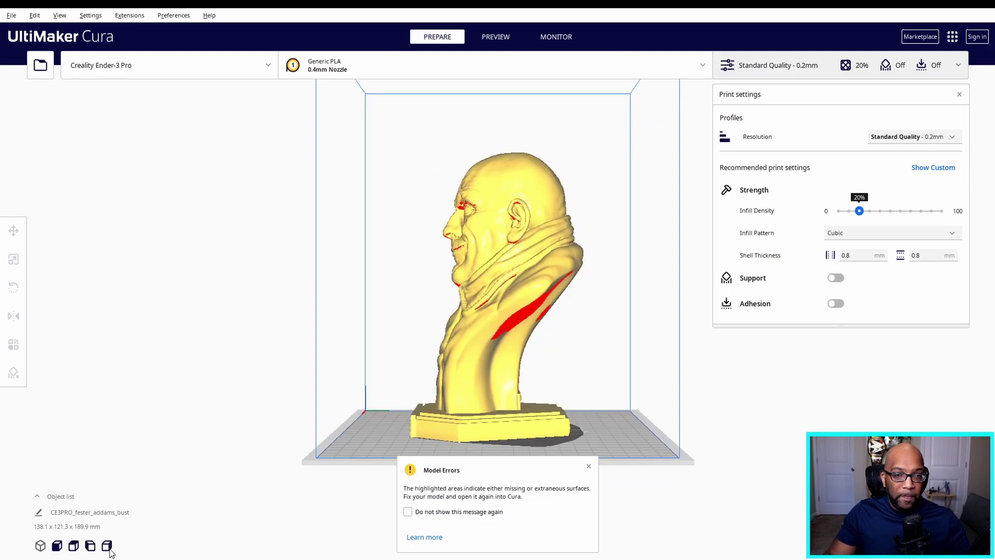
pyautogui.click(40, 546)
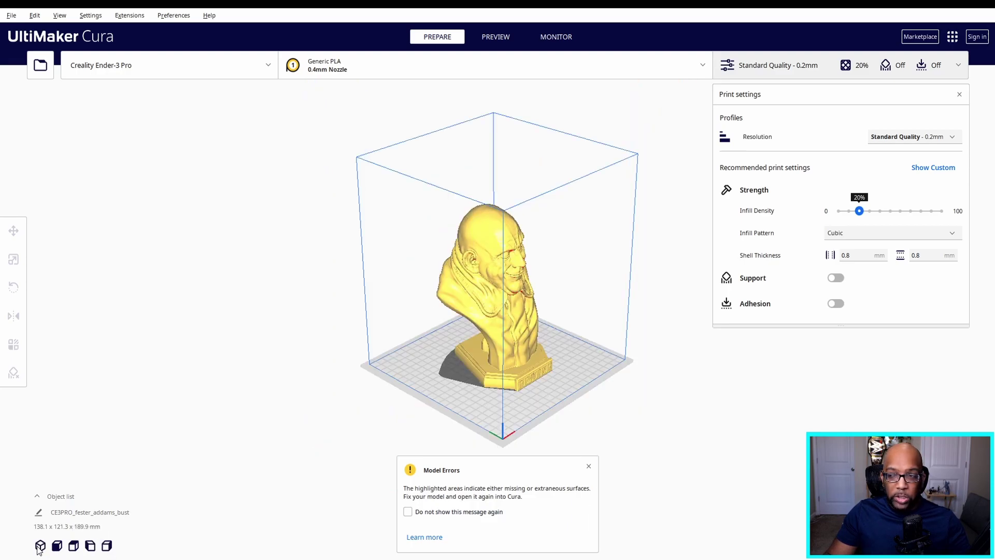
pyautogui.click(590, 467)
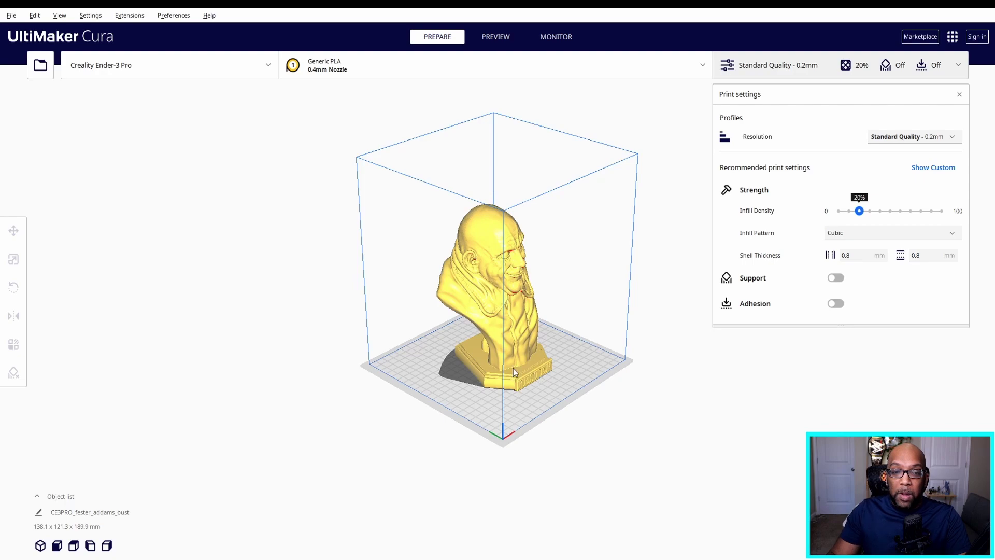
pyautogui.press('Left')
pyautogui.press('Left')
pyautogui.press('Left')
pyautogui.press('Left')
pyautogui.press('Left')
pyautogui.press('Left')
pyautogui.press('Left')
pyautogui.press('Left')
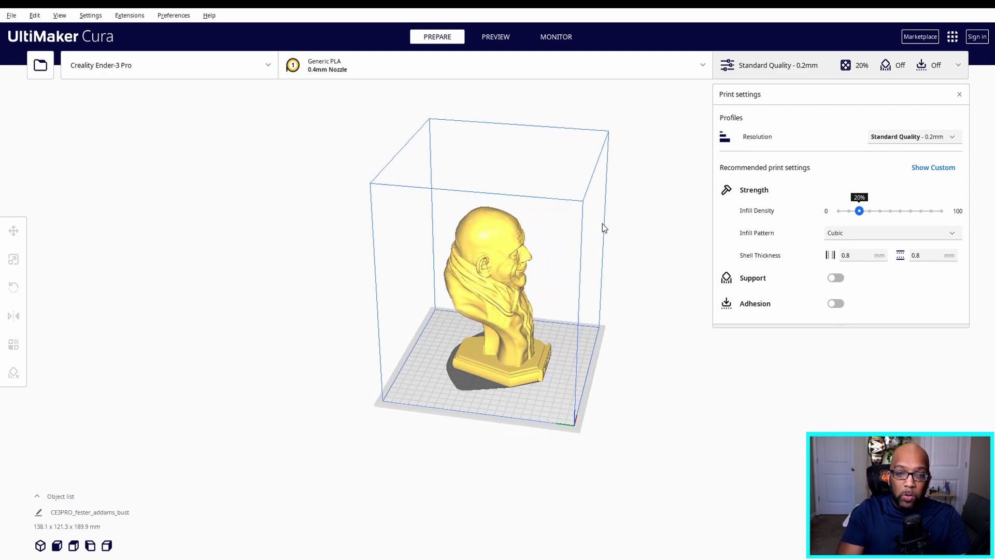
pyautogui.press('Left')
pyautogui.press('Left')
pyautogui.press('Left')
pyautogui.press('Left')
pyautogui.press('Left')
pyautogui.press('Left')
pyautogui.press('Left')
pyautogui.press('Left')
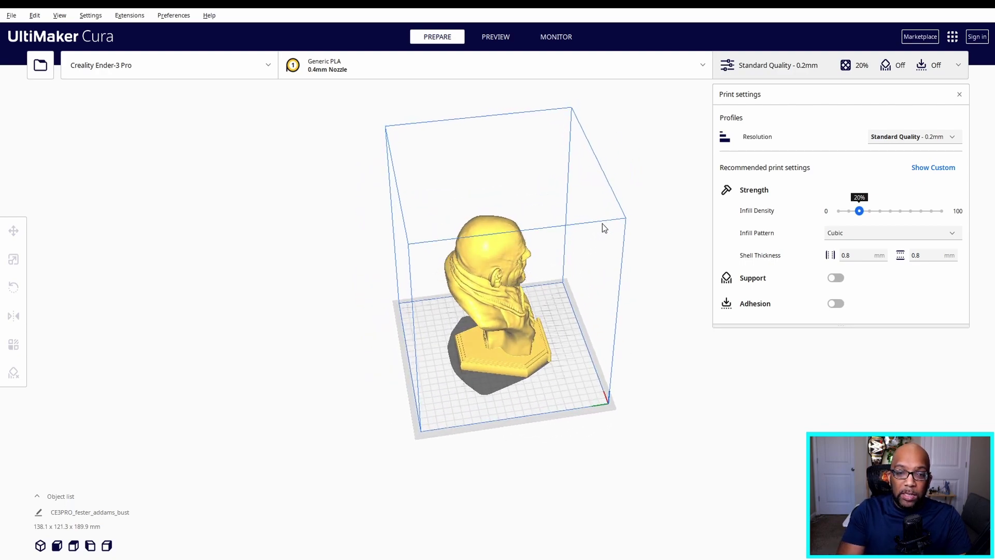
pyautogui.press('Down')
pyautogui.press('Down')
pyautogui.press('Down')
pyautogui.press('Left')
pyautogui.press('Left')
pyautogui.press('Left')
pyautogui.press('Left')
pyautogui.press('Left')
pyautogui.press('Left')
pyautogui.press('Left')
pyautogui.press('Left')
pyautogui.press('Down')
pyautogui.press('Down')
pyautogui.press('Left')
pyautogui.press('Left')
pyautogui.press('Left')
pyautogui.press('Left')
pyautogui.press('Left')
pyautogui.press('Left')
pyautogui.press('Left')
pyautogui.press('Left')
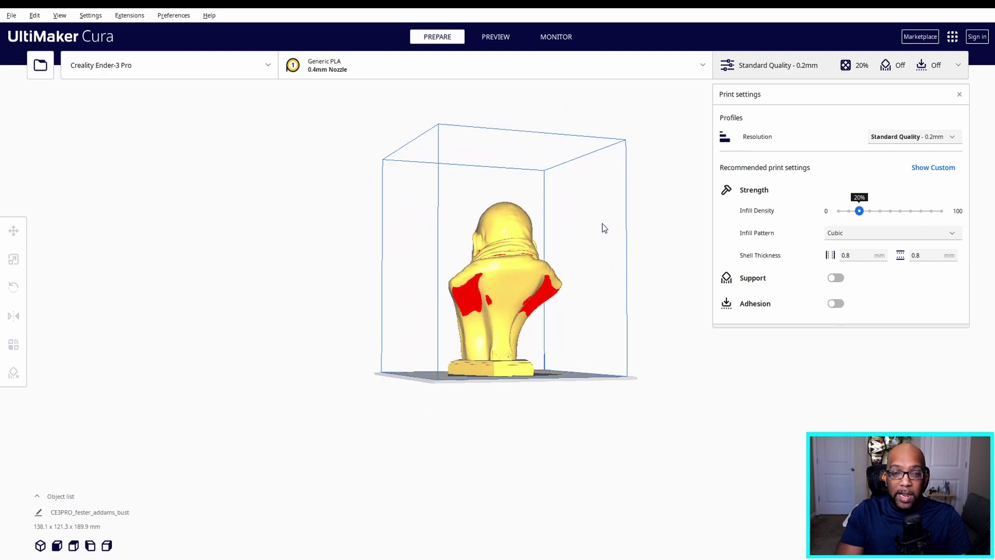
pyautogui.press('Left')
pyautogui.press('Left')
pyautogui.press('Left')
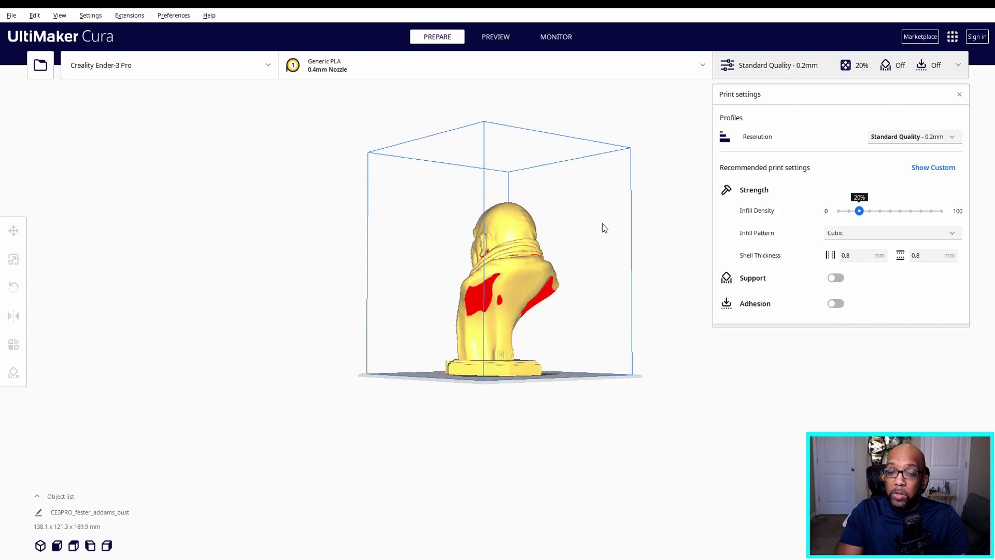
pyautogui.press('Left')
pyautogui.press('Left')
pyautogui.press('Left')
pyautogui.press('Left')
pyautogui.press('Left')
pyautogui.press('Left')
pyautogui.press('Left')
pyautogui.press('Left')
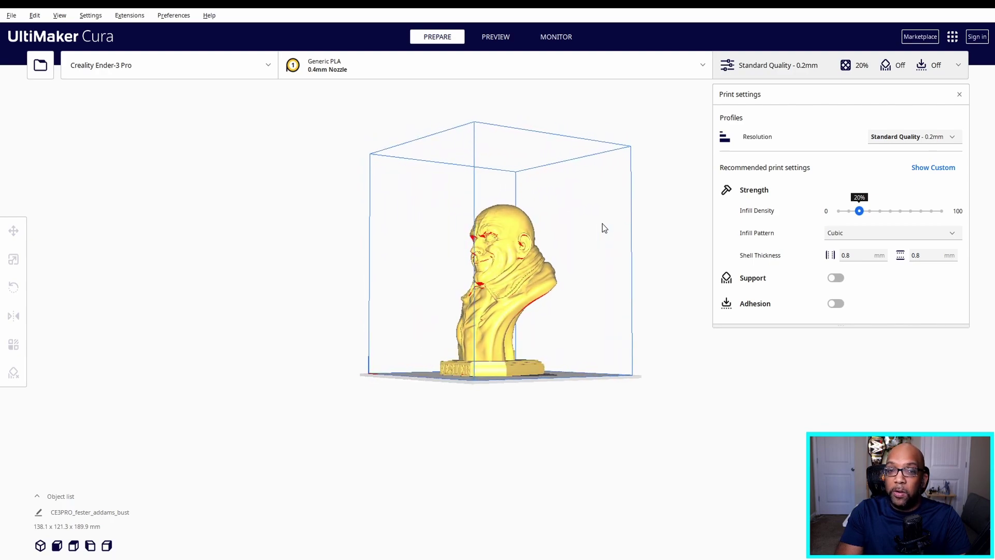
pyautogui.press('Up')
pyautogui.press('Up')
pyautogui.press('Up')
pyautogui.press('Up')
pyautogui.press('Up')
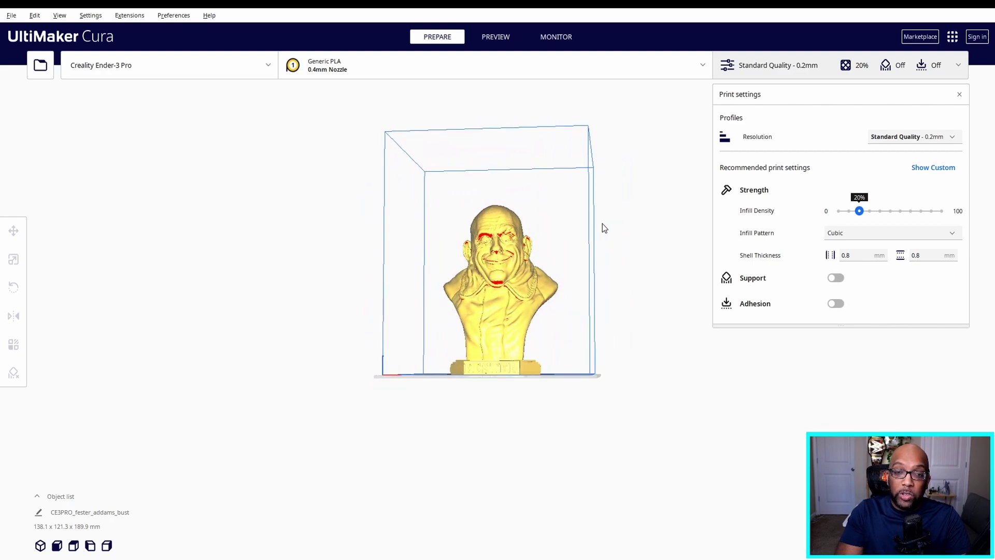
pyautogui.press('Down')
pyautogui.press('Down')
pyautogui.press('Down')
pyautogui.press('Down')
pyautogui.press('Down')
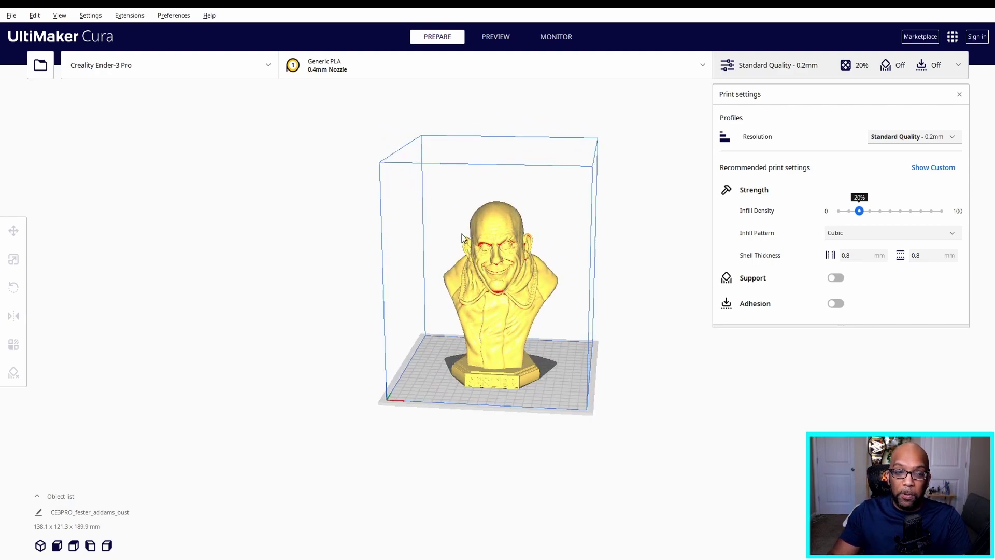
# Step: Zoom in and drag the bust around the plate, leaving it near X 1.7629, Y -2.5001 mm
pyautogui.scroll(2, 480, 239)
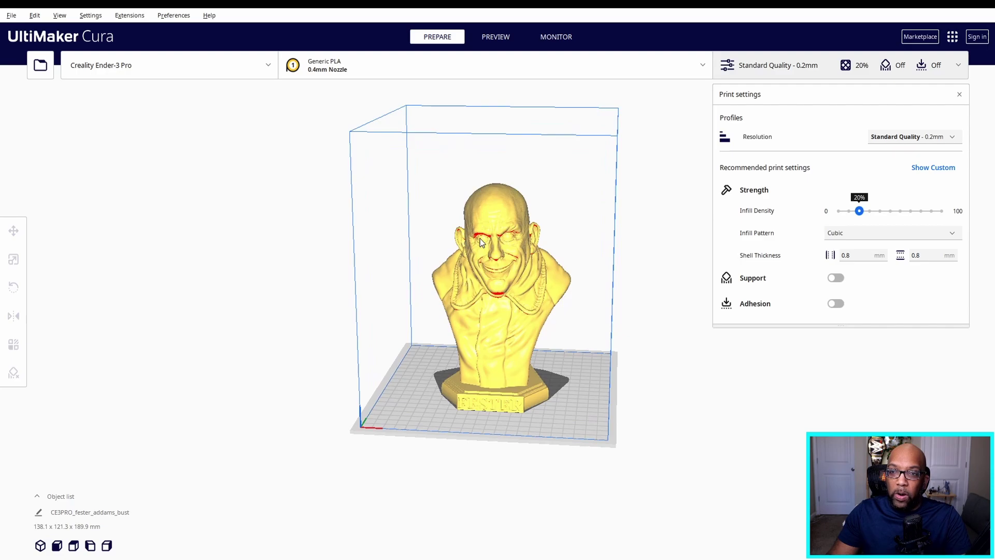
pyautogui.scroll(1, 478, 239)
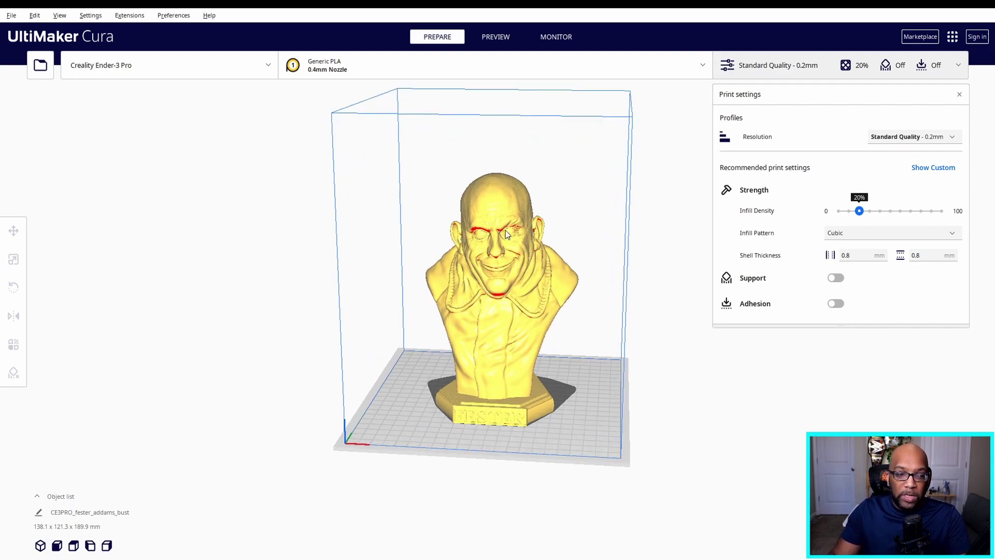
pyautogui.click(503, 204)
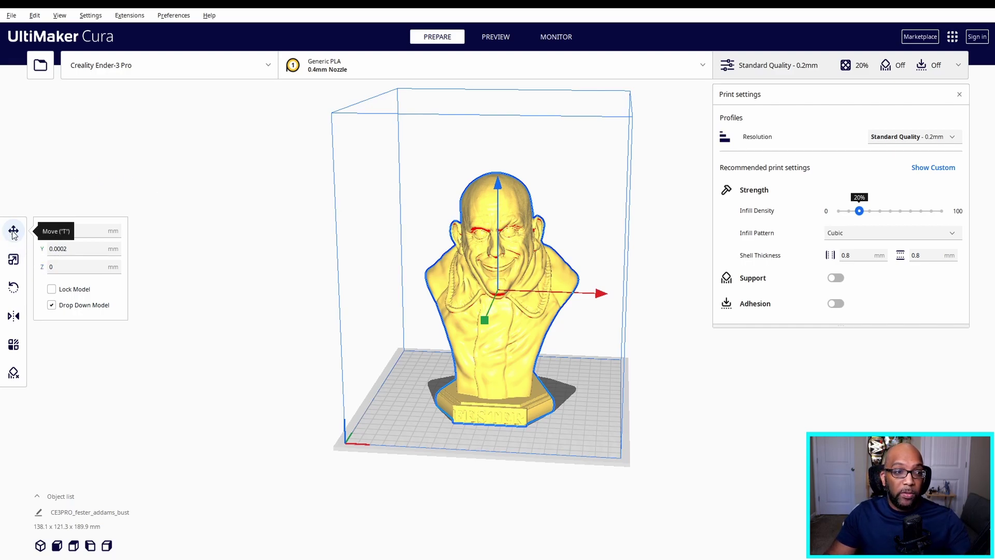
pyautogui.moveTo(513, 367)
pyautogui.mouseDown()
pyautogui.moveTo(464, 359)
pyautogui.moveTo(569, 368)
pyautogui.moveTo(465, 359)
pyautogui.moveTo(480, 359)
pyautogui.moveTo(477, 331)
pyautogui.moveTo(474, 381)
pyautogui.mouseUp()
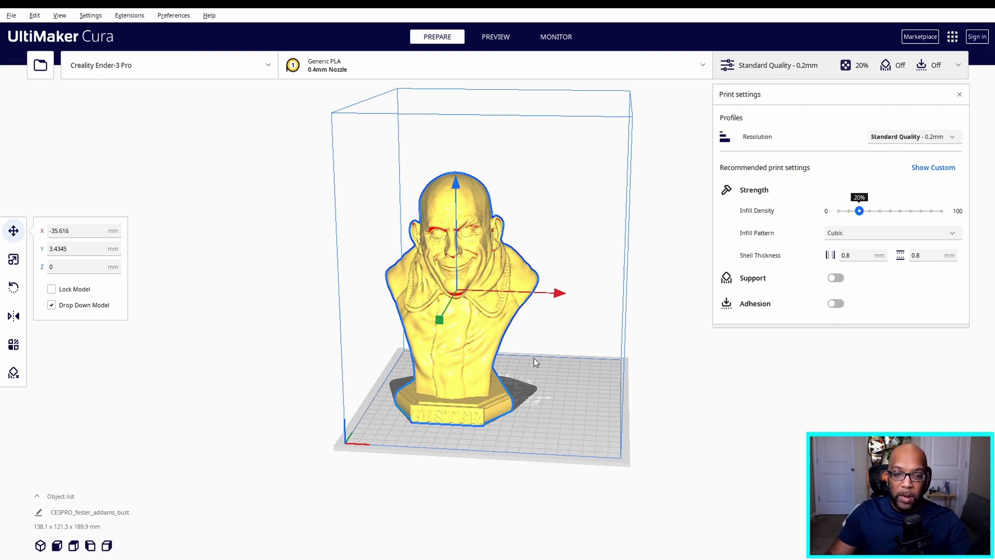
pyautogui.moveTo(478, 358); pyautogui.dragTo(452, 359)
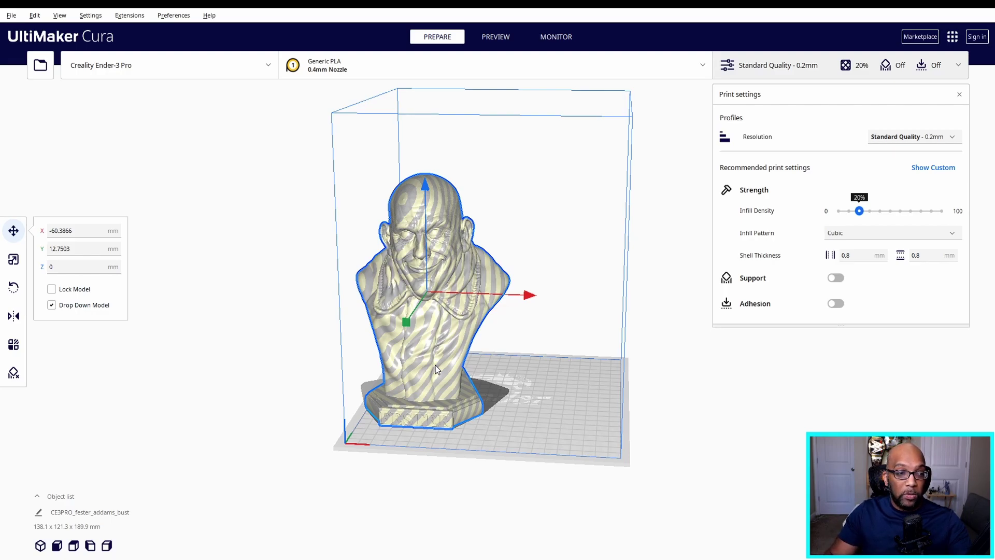
pyautogui.moveTo(435, 369); pyautogui.dragTo(495, 369)
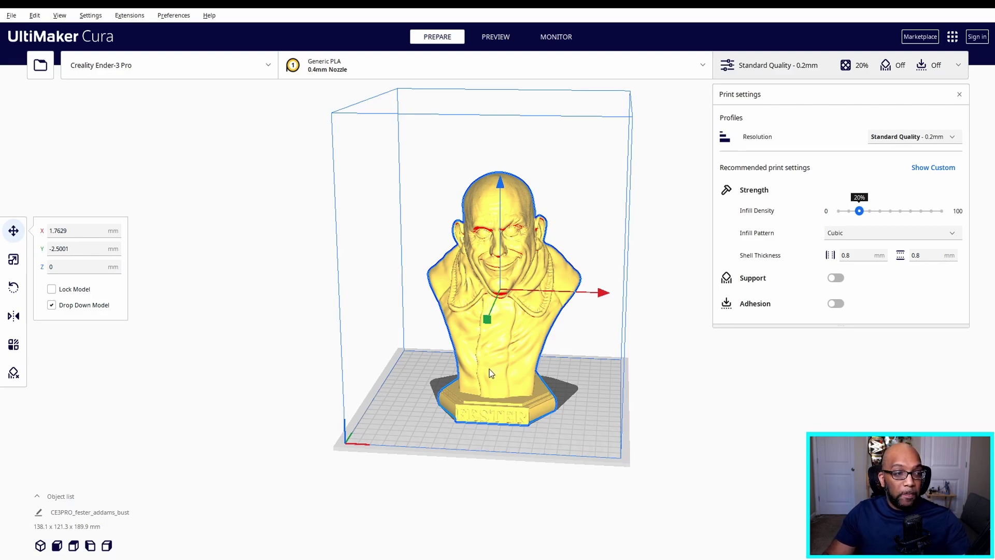
# Step: Scale the bust to 50% on X, then reset it to 100% (138.1 x 121.3 x 189.9 mm)
pyautogui.click(14, 260)
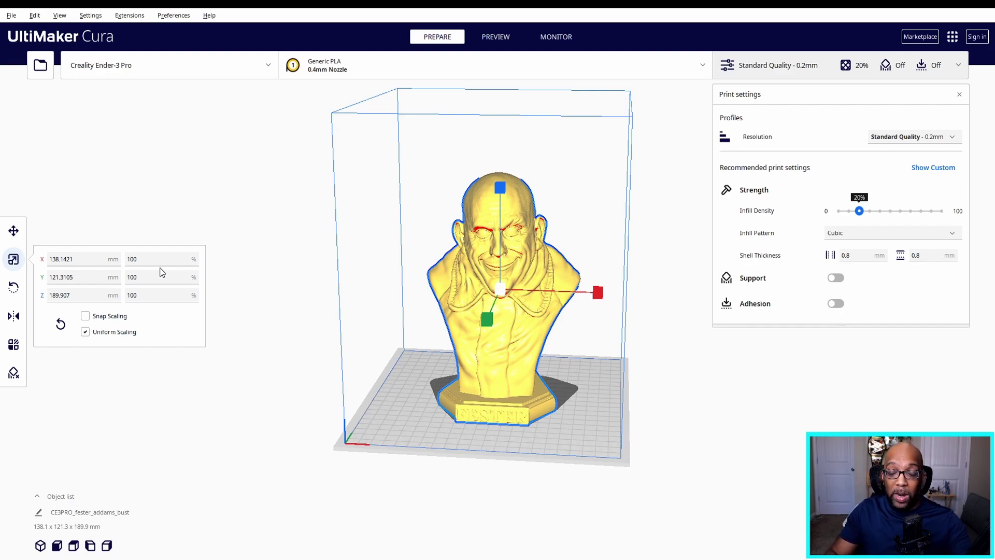
pyautogui.click(139, 259)
pyautogui.doubleClick(139, 259)
pyautogui.write('5')
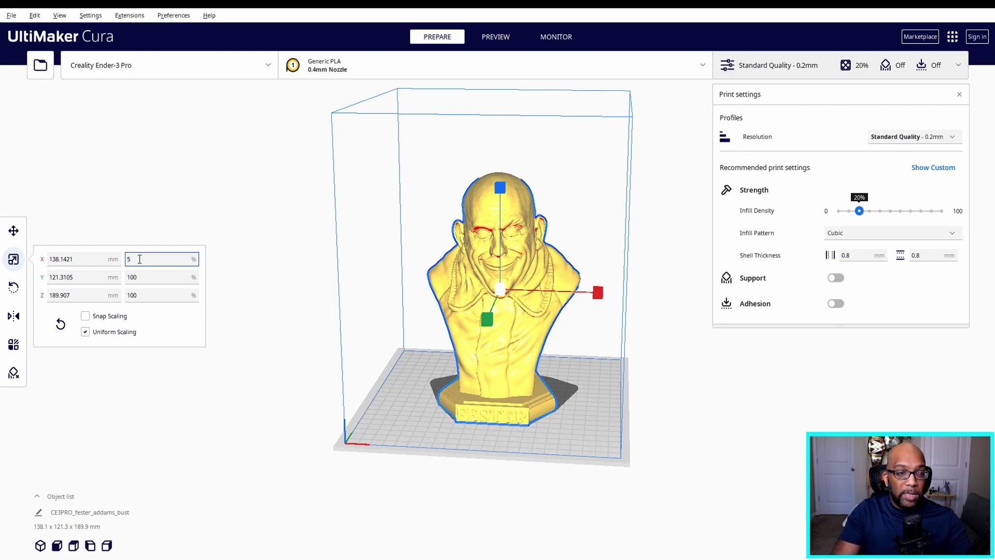
pyautogui.write('0')
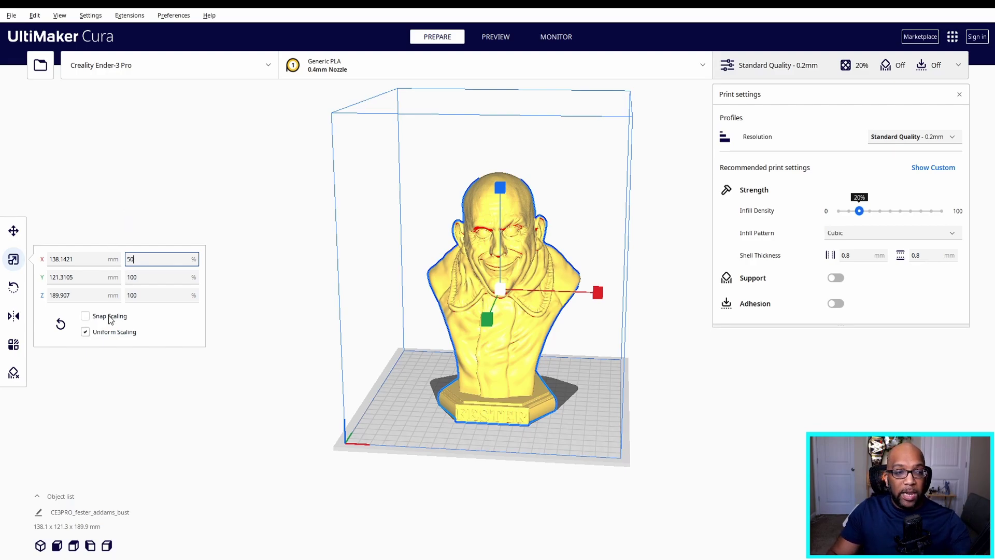
pyautogui.press('Return')
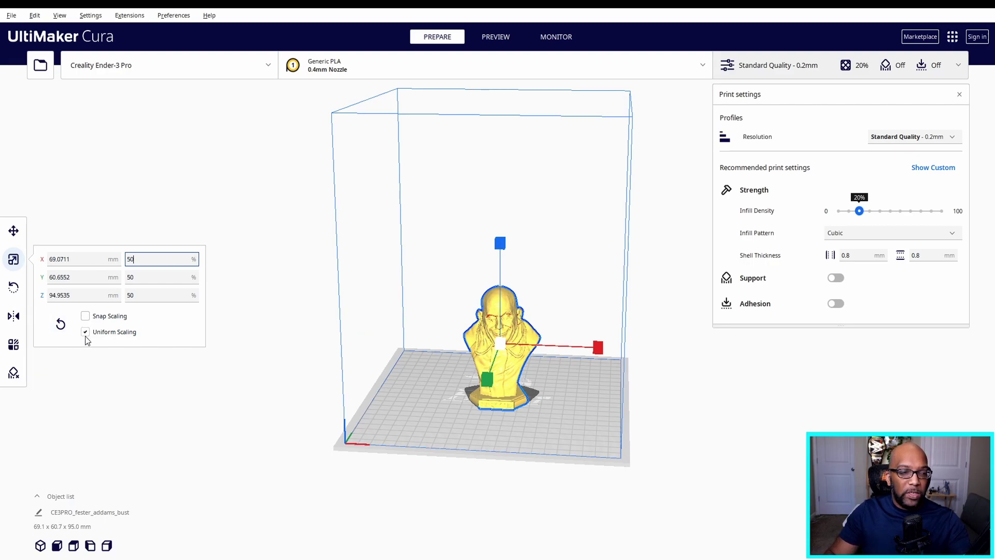
pyautogui.click(60, 325)
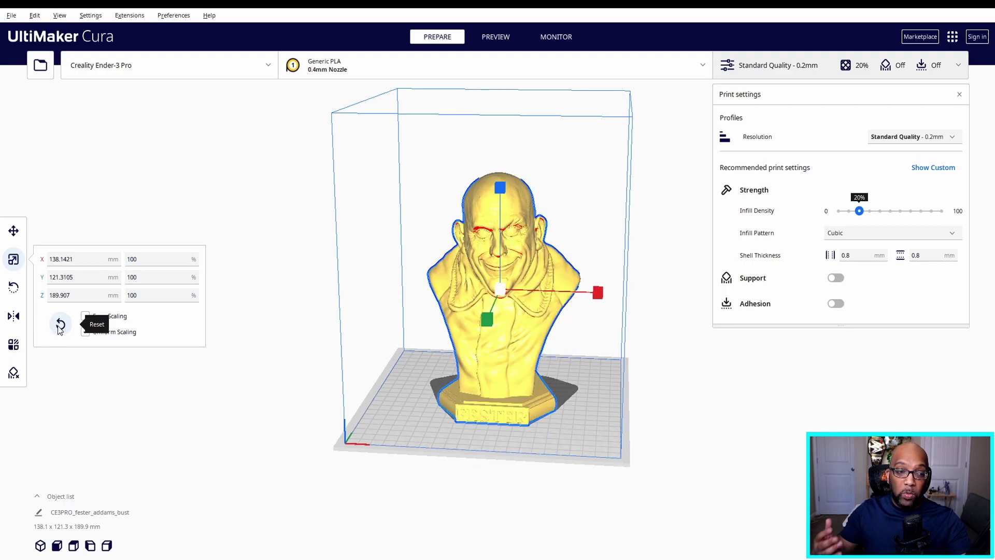
# Step: Spin and tilt the bust with the blue, green and red rotation rings, then lay it flat upright
pyautogui.click(13, 288)
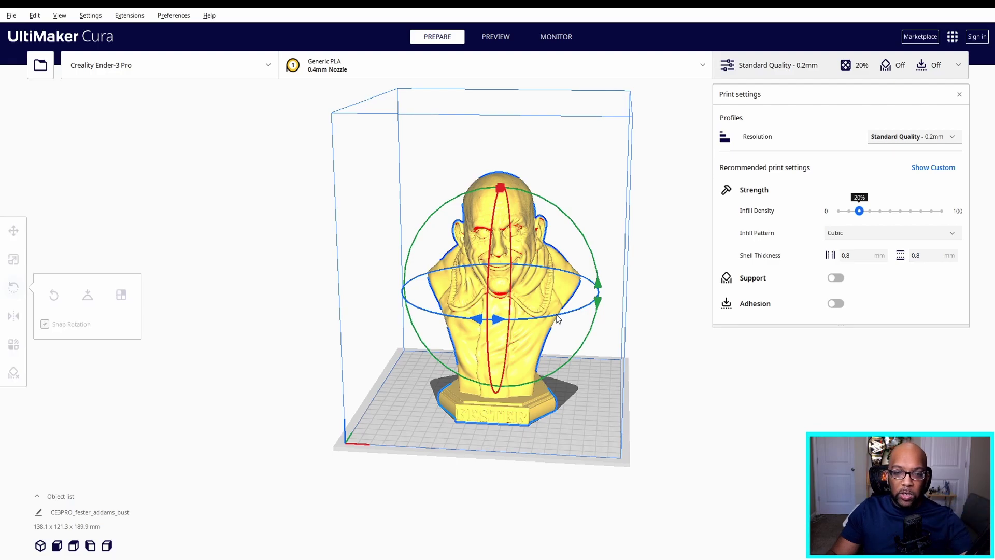
pyautogui.moveTo(536, 318); pyautogui.dragTo(511, 317)
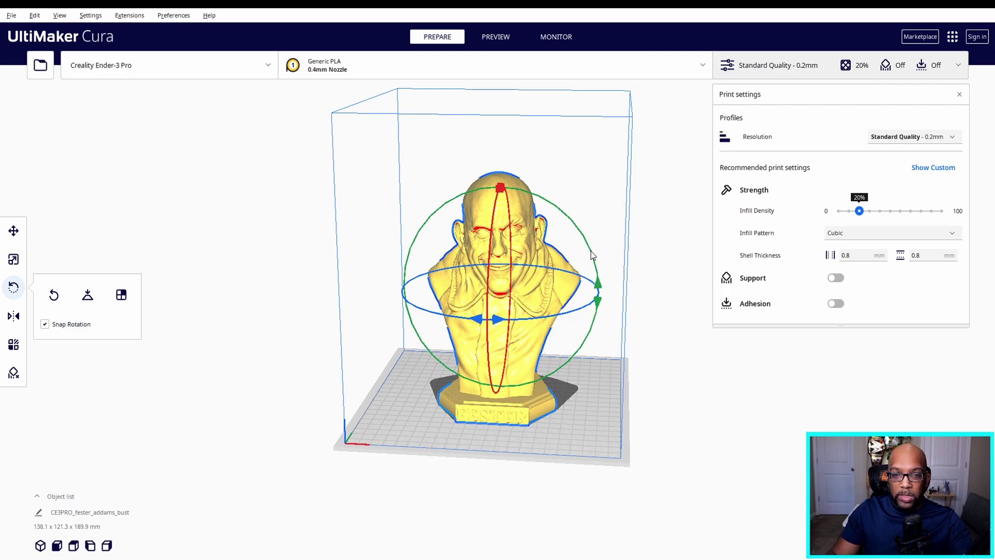
pyautogui.moveTo(592, 255)
pyautogui.mouseDown()
pyautogui.moveTo(599, 312)
pyautogui.moveTo(574, 203)
pyautogui.moveTo(557, 181)
pyautogui.moveTo(586, 249)
pyautogui.mouseUp()
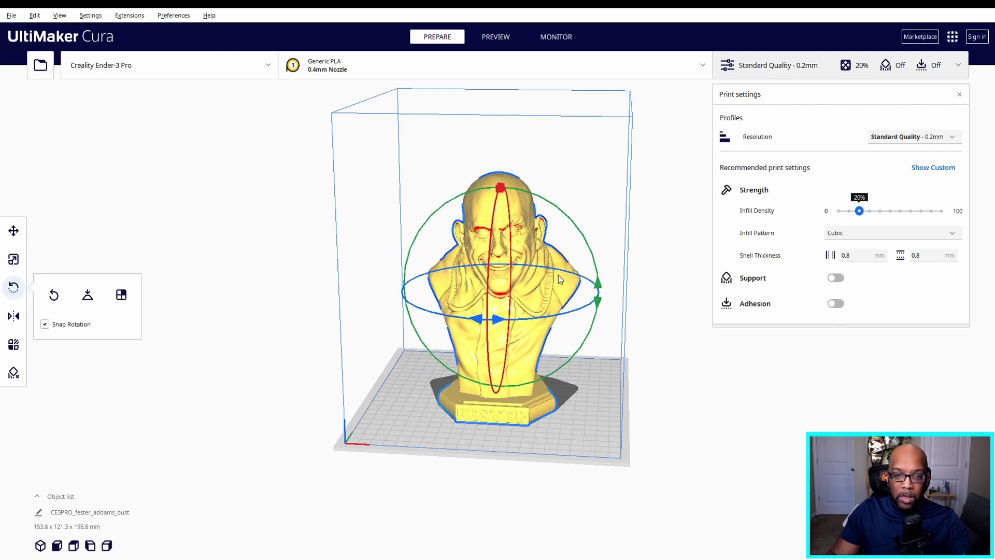
pyautogui.moveTo(490, 260); pyautogui.dragTo(500, 286)
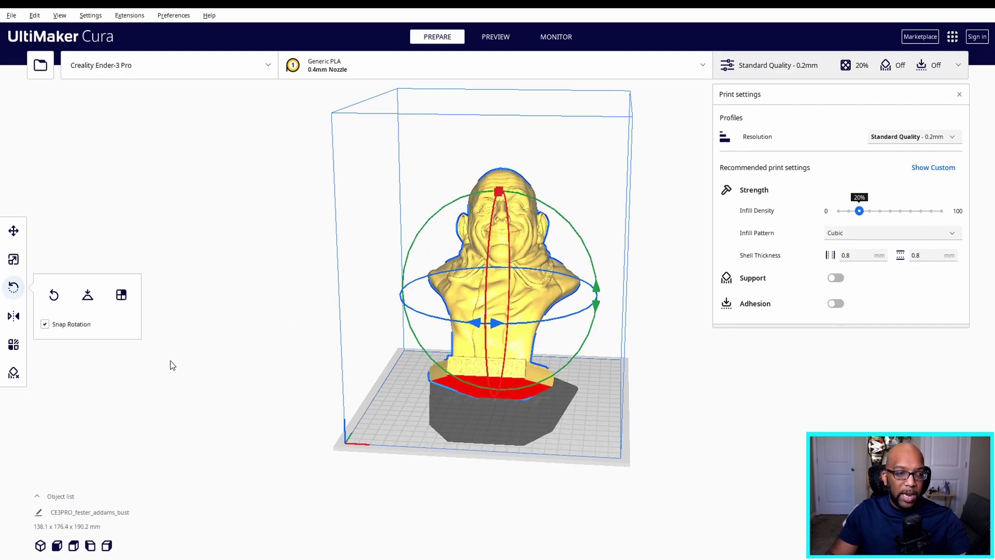
pyautogui.click(88, 294)
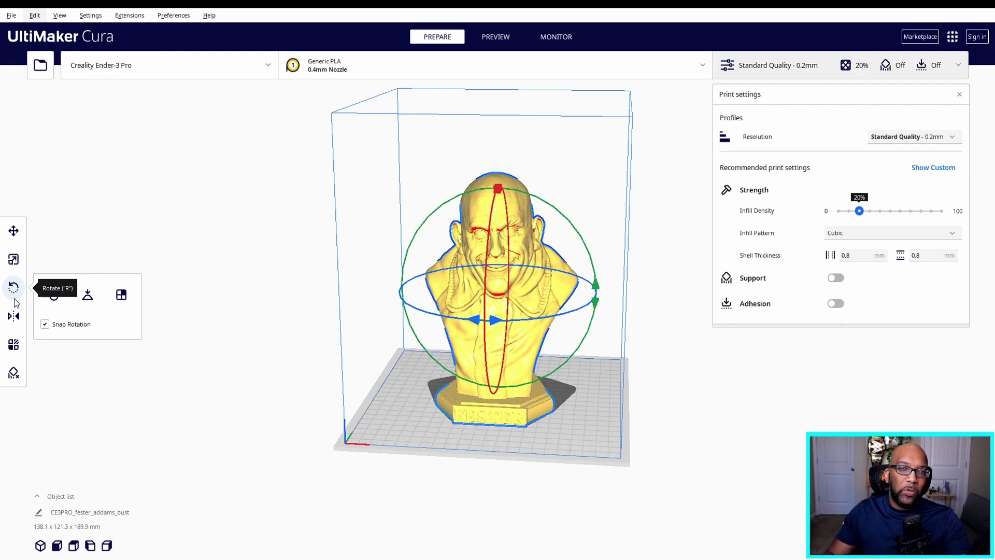
# Step: Look through the Mirror, Per Model Settings and Support Blocker tools, ending on the Move tool's X/Y/Z fields
pyautogui.click(15, 317)
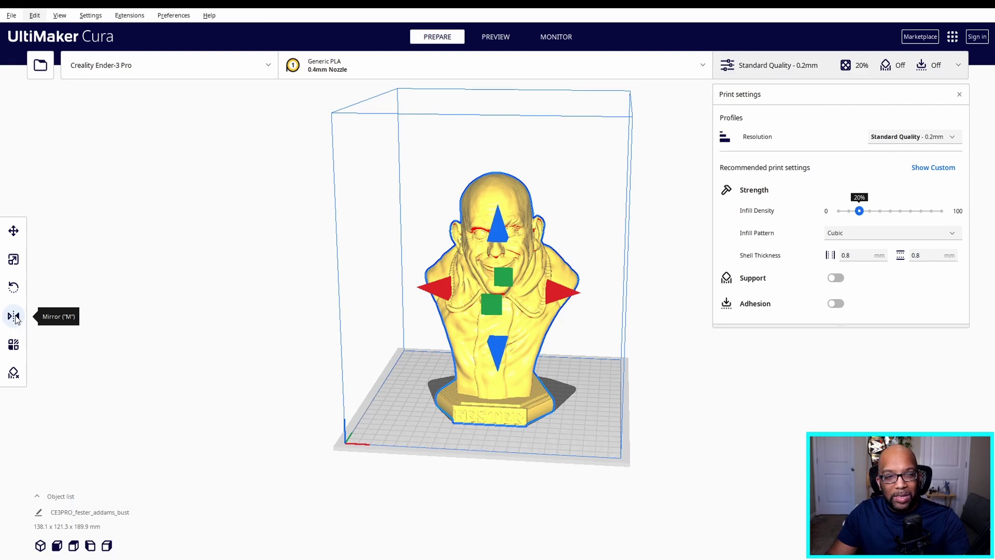
pyautogui.click(14, 347)
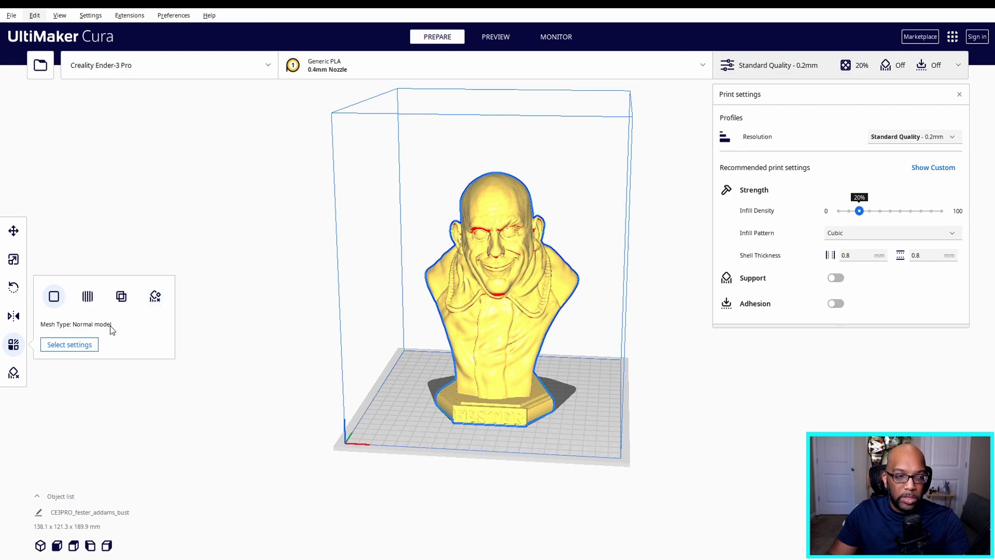
pyautogui.click(14, 374)
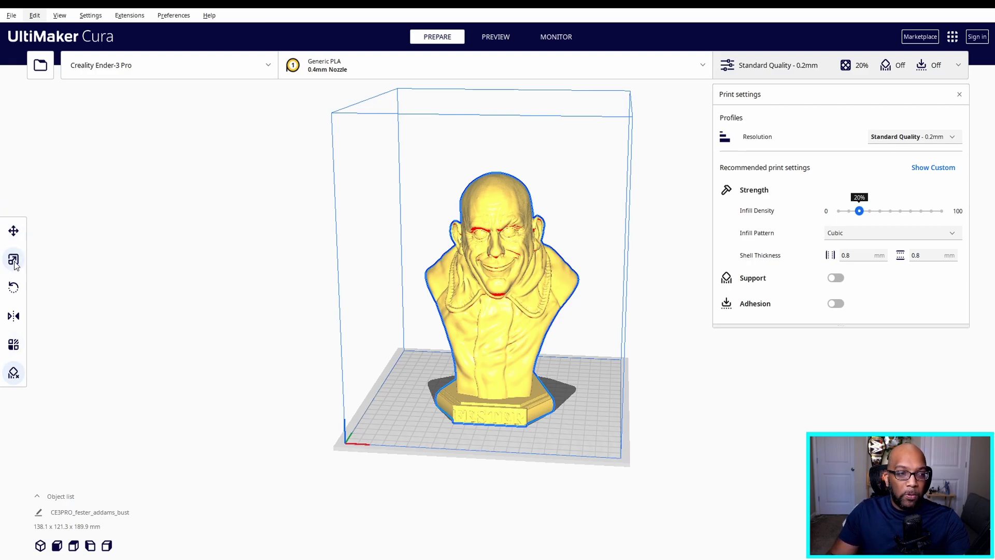
pyautogui.click(13, 232)
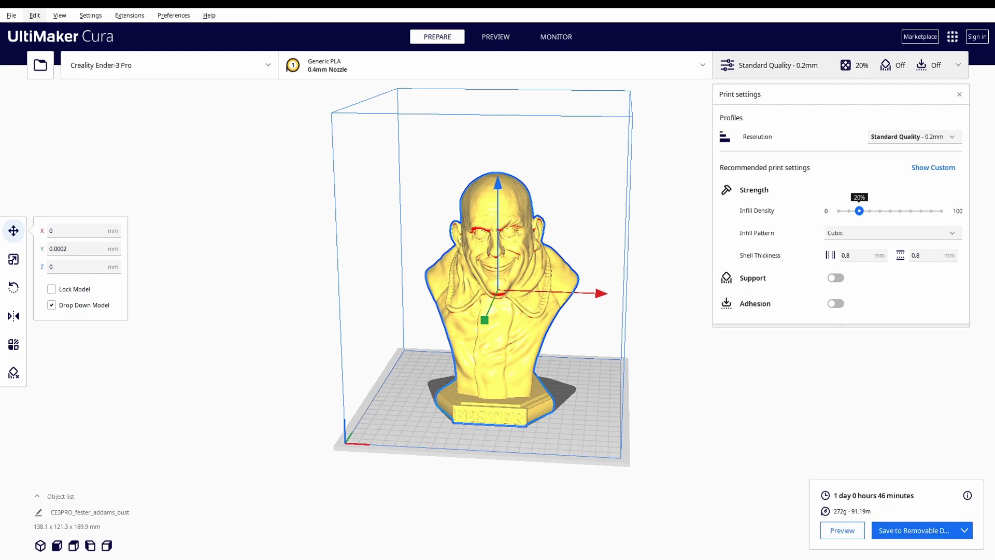
# Step: Save the sliced Fester bust print to the removable drive
pyautogui.click(894, 536)
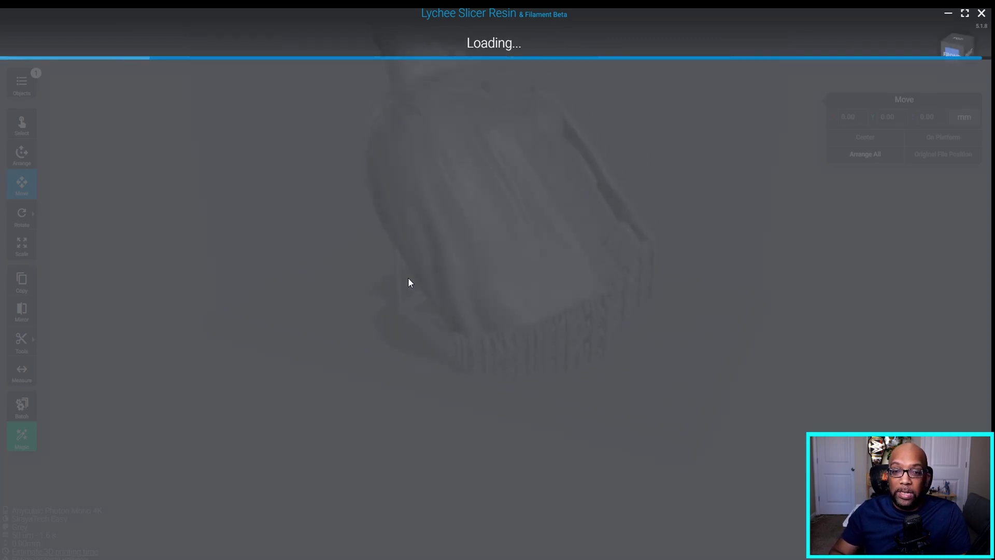
# Step: Select the loaded Batman bust, deselect it, and zoom out and back in on it
pyautogui.click(408, 278)
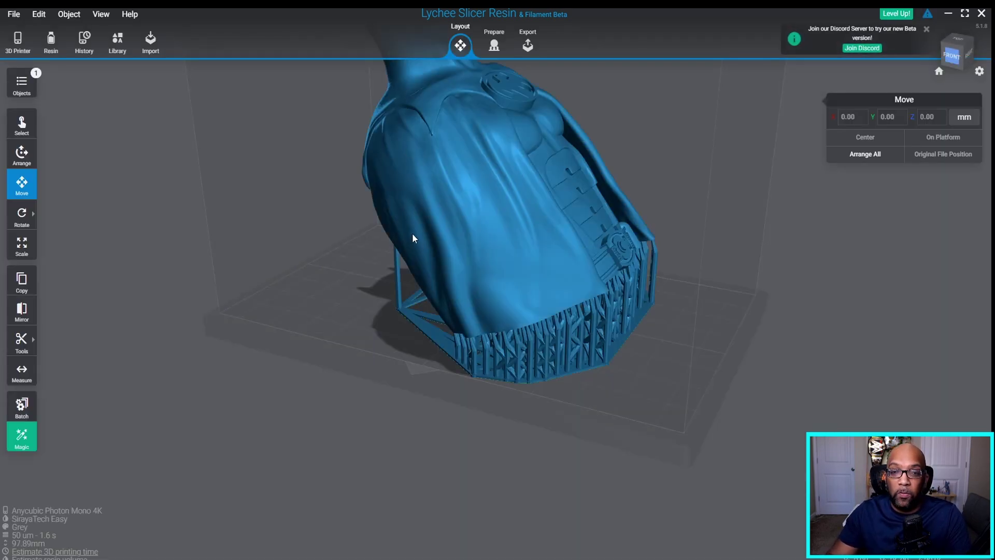
pyautogui.scroll(-5, 462, 241)
pyautogui.scroll(-3, 462, 239)
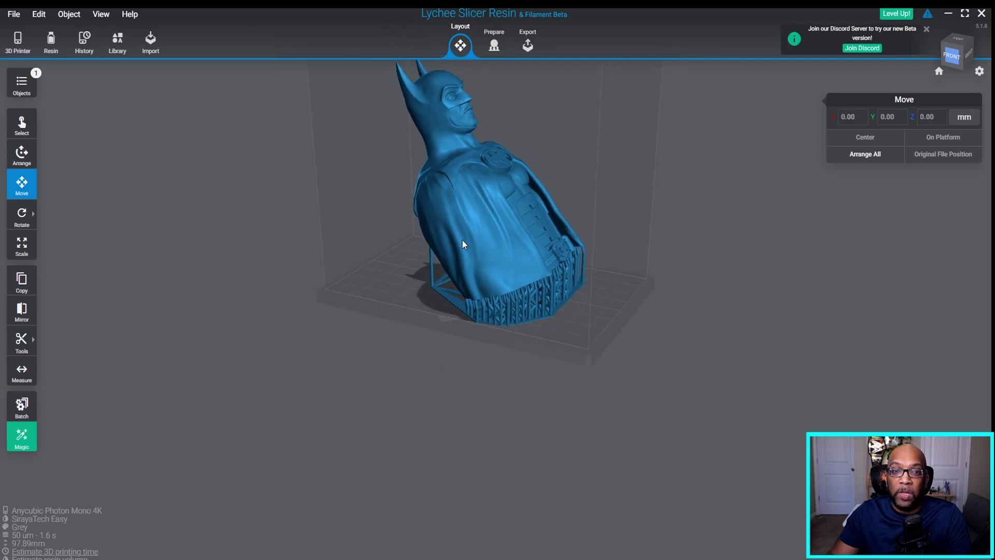
pyautogui.click(607, 229)
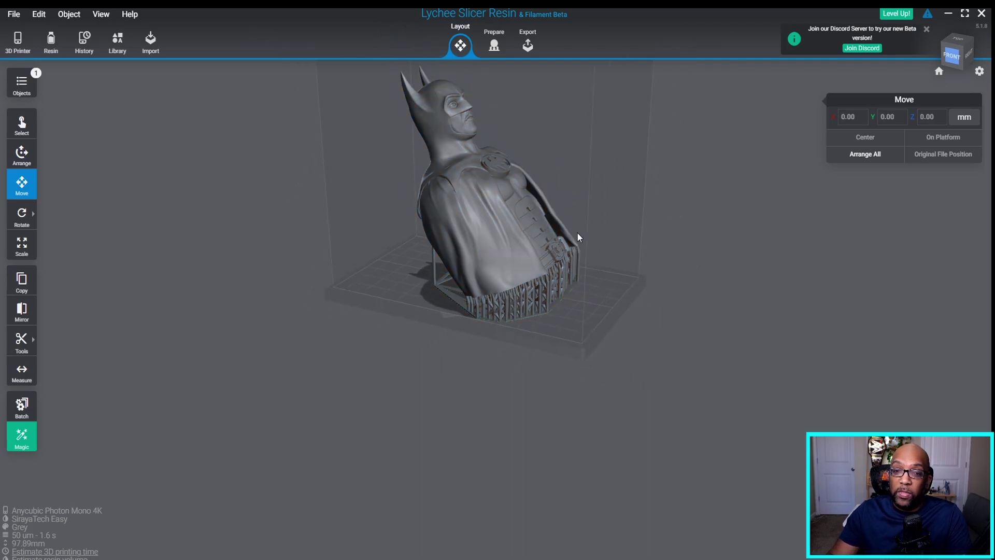
pyautogui.click(474, 164)
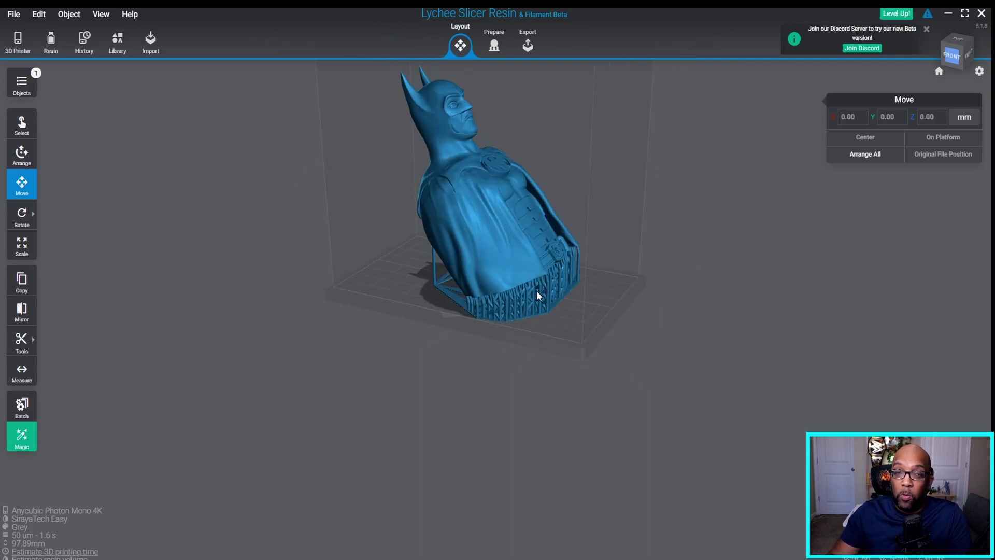
pyautogui.click(631, 292)
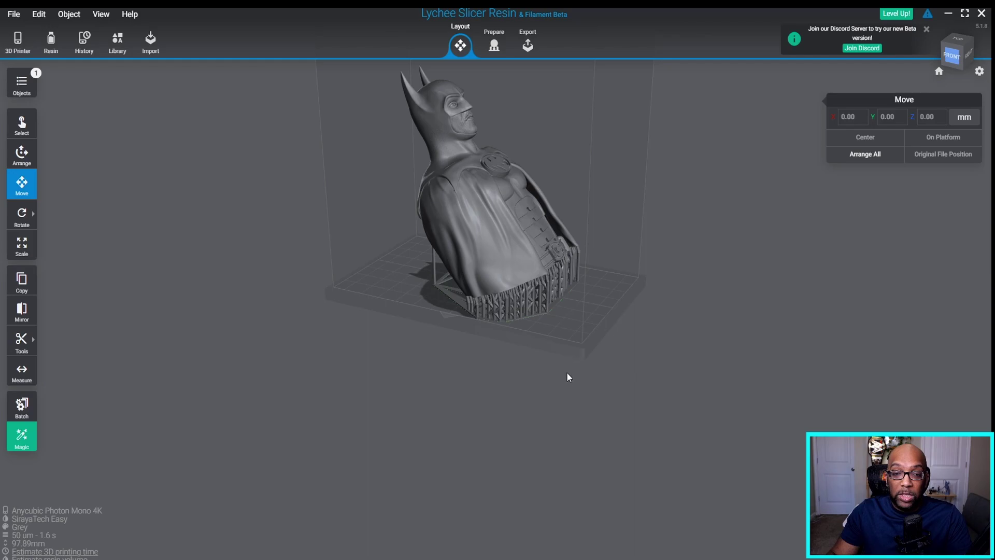
pyautogui.scroll(3, 566, 378)
pyautogui.click(511, 278)
pyautogui.scroll(4, 549, 272)
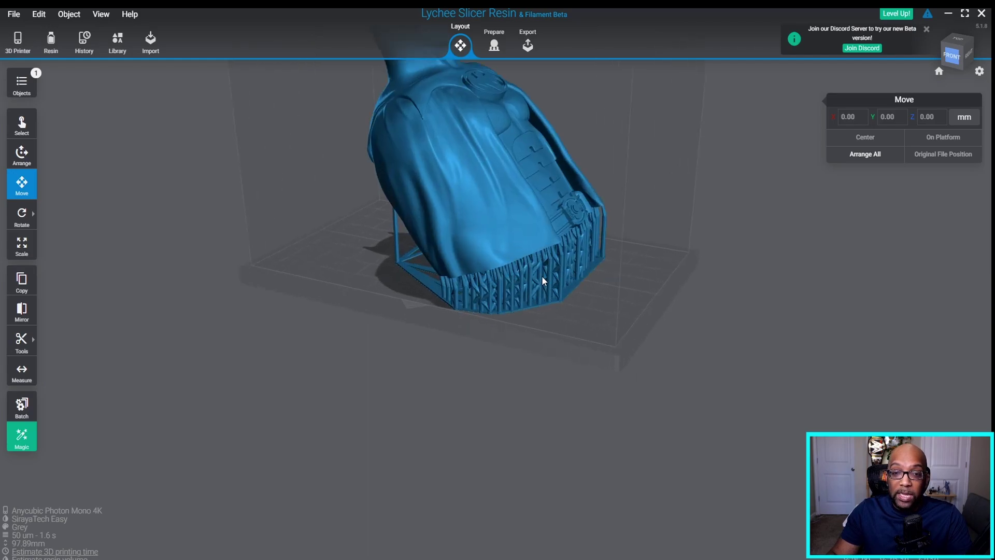
pyautogui.click(604, 300)
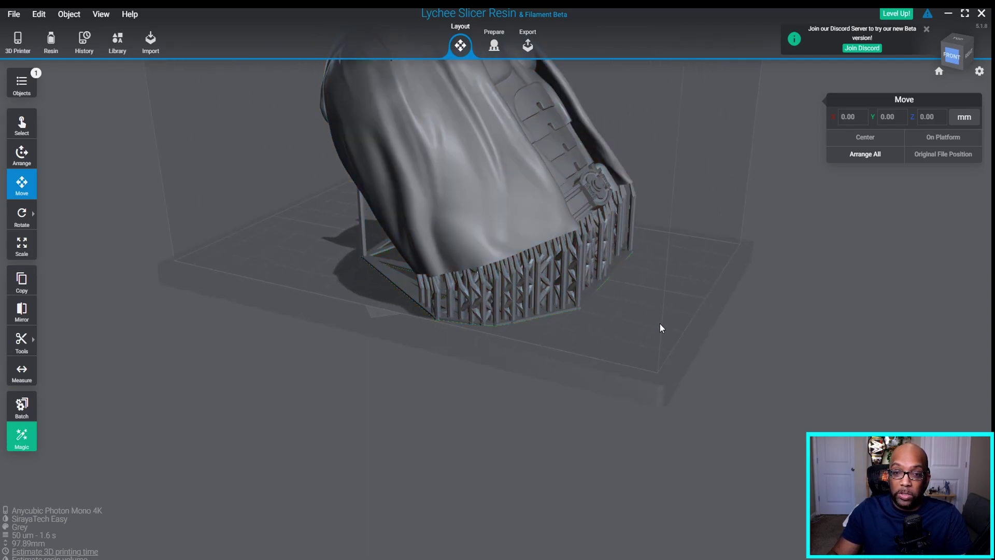
# Step: Orbit to the bust's front, back and top to inspect its supports
pyautogui.moveTo(660, 325); pyautogui.dragTo(503, 319)
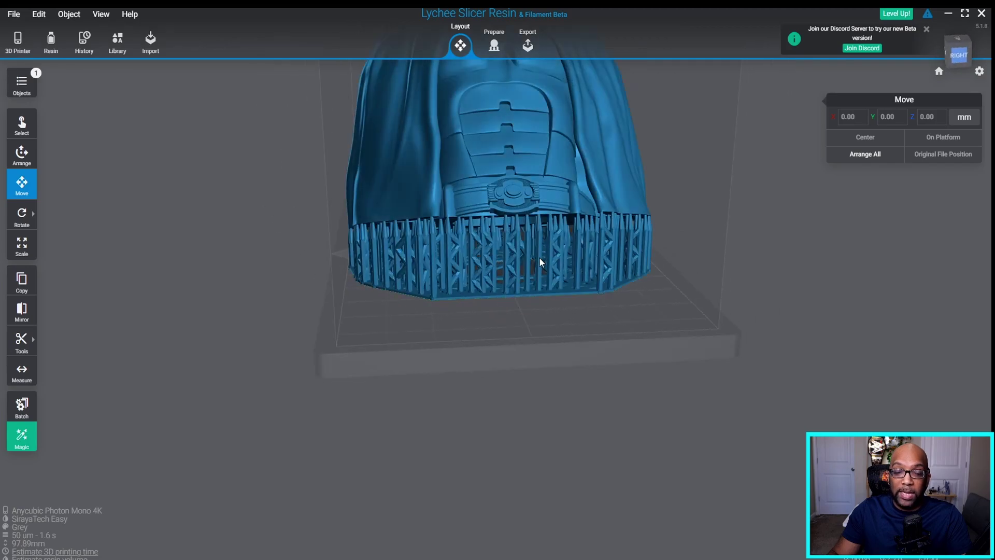
pyautogui.moveTo(609, 314); pyautogui.dragTo(393, 355)
pyautogui.scroll(-3, 420, 333)
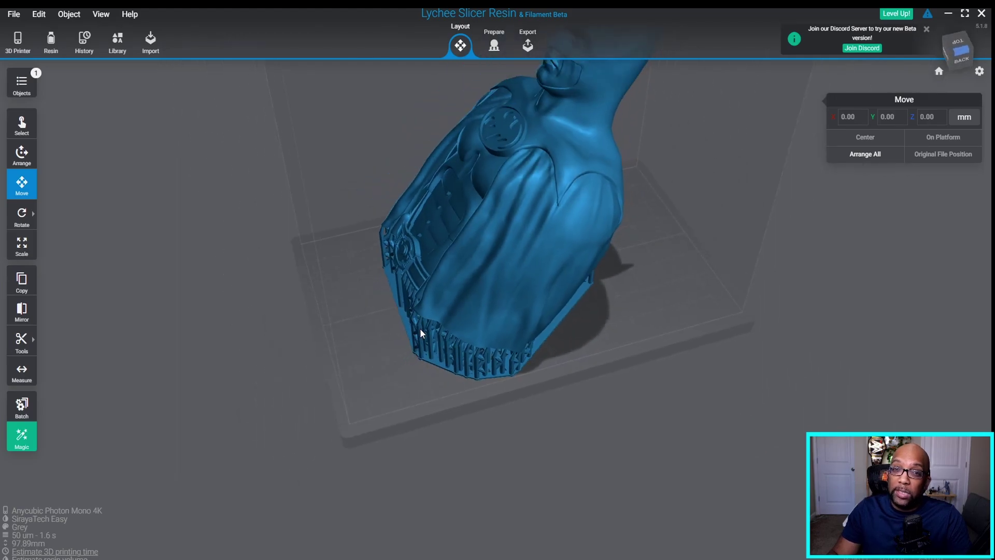
pyautogui.scroll(-1, 497, 354)
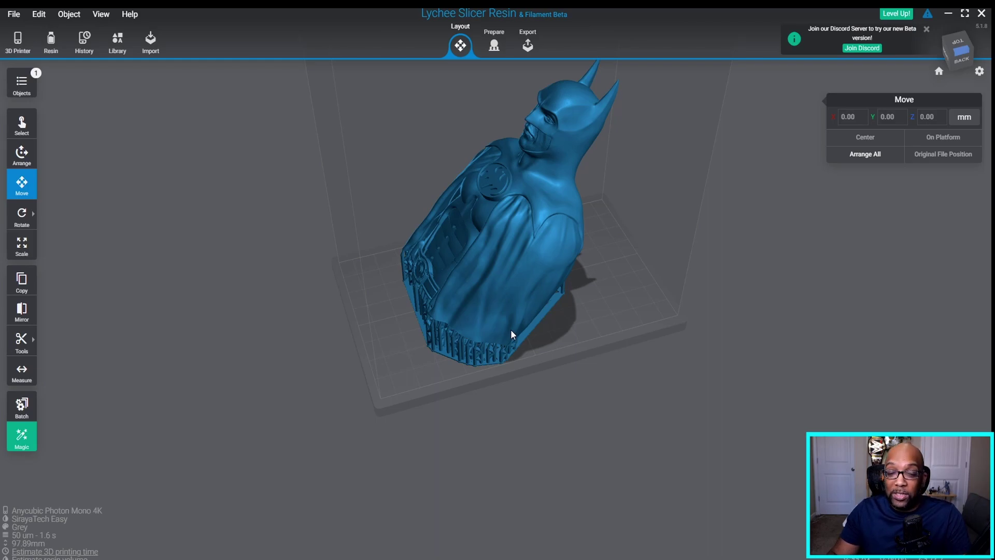
pyautogui.moveTo(452, 367); pyautogui.dragTo(218, 305)
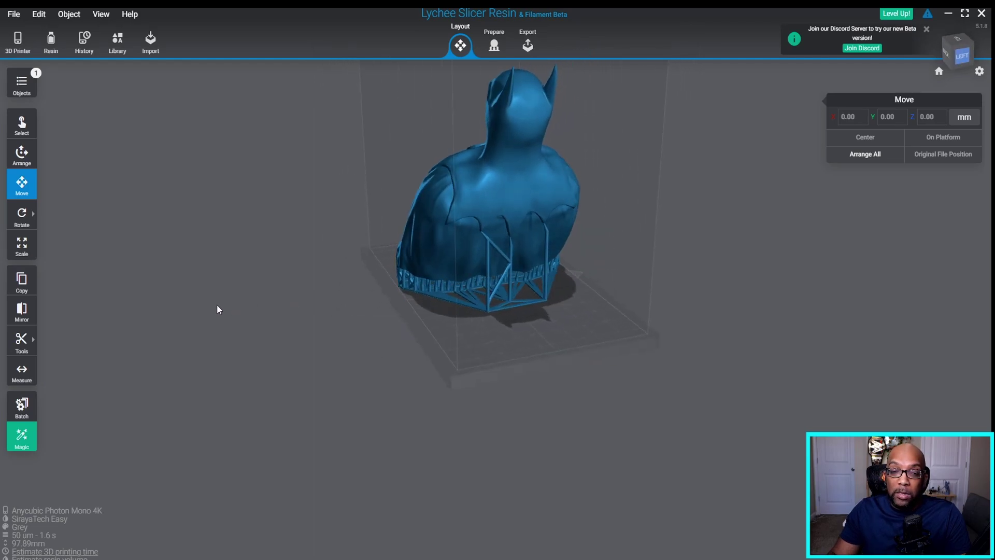
pyautogui.click(210, 311)
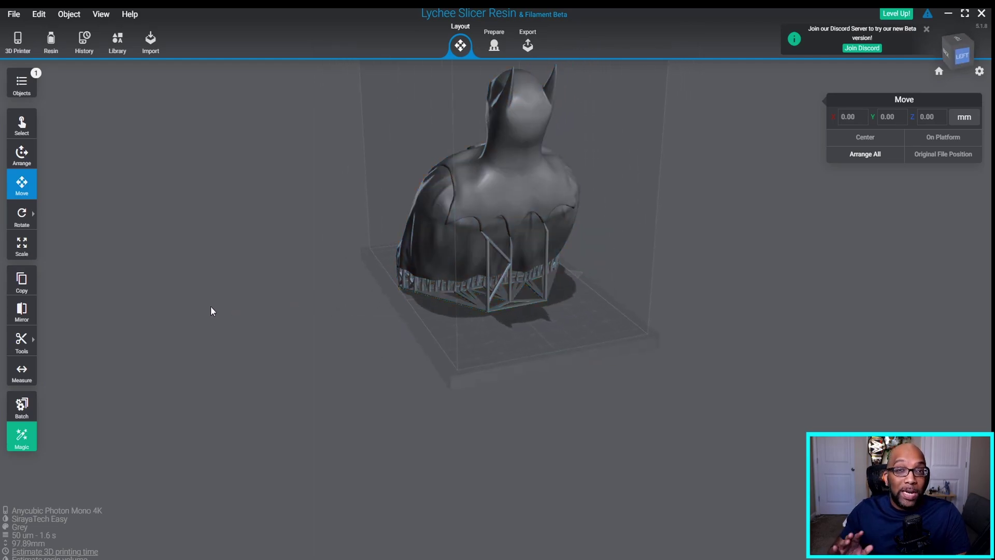
pyautogui.click(441, 285)
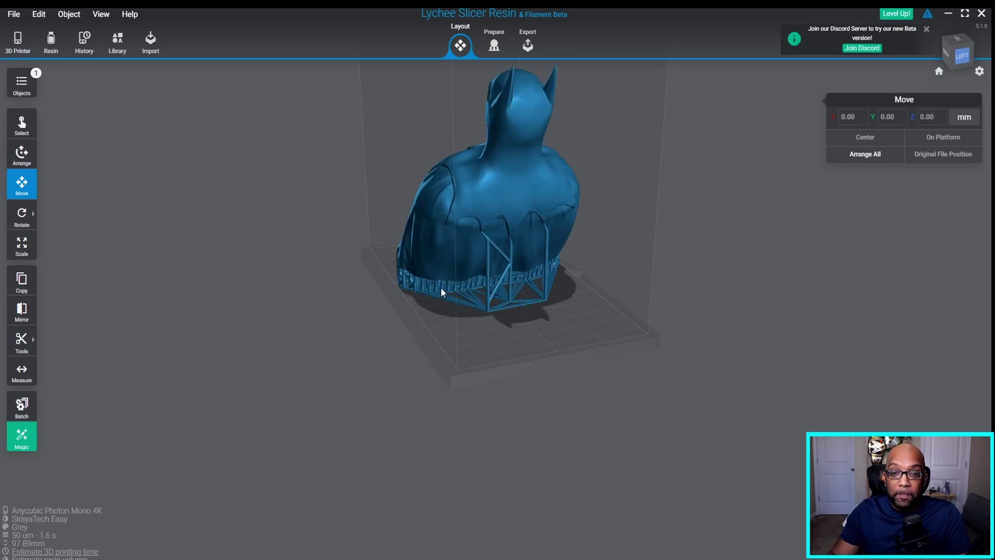
pyautogui.moveTo(442, 285); pyautogui.dragTo(773, 309)
pyautogui.moveTo(519, 237); pyautogui.dragTo(590, 279)
# Step: Zoom and orbit around the Batman bust, finishing on a front-right view
pyautogui.click(486, 181)
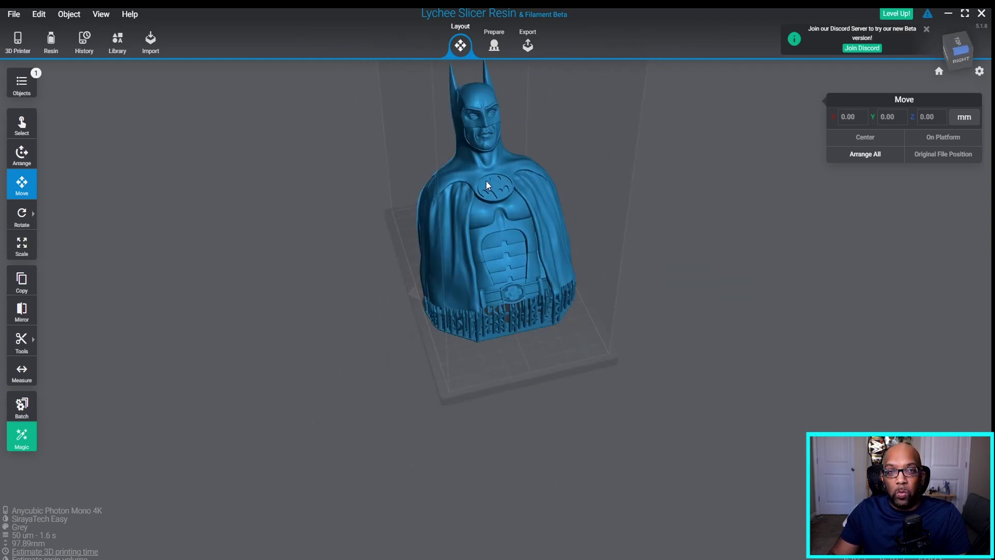
pyautogui.scroll(6, 486, 180)
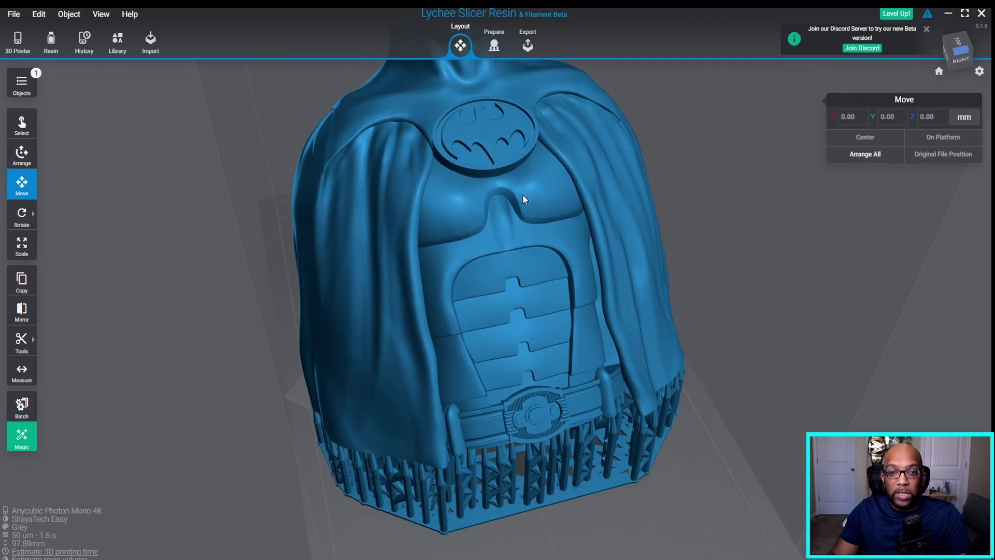
pyautogui.scroll(-5, 516, 198)
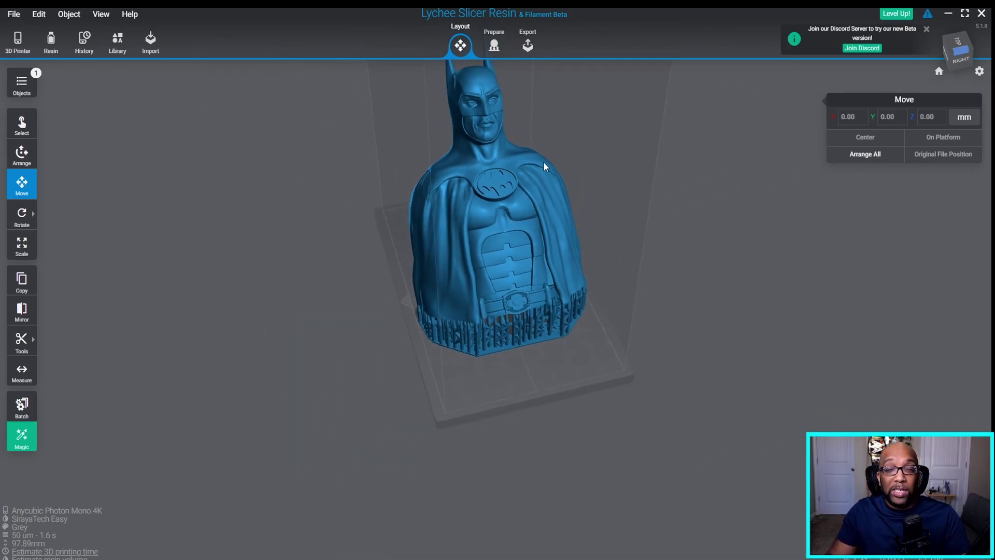
pyautogui.click(311, 156)
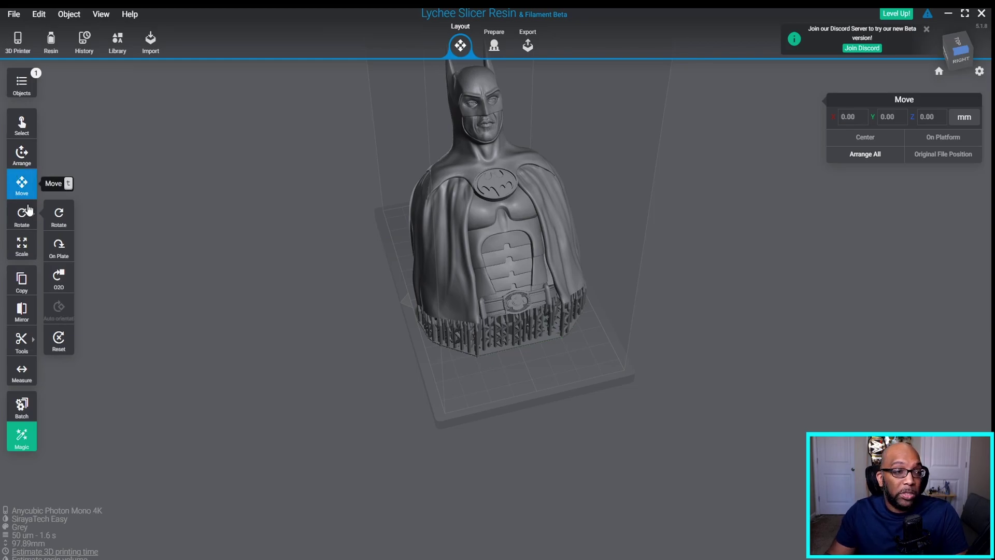
pyautogui.click(483, 161)
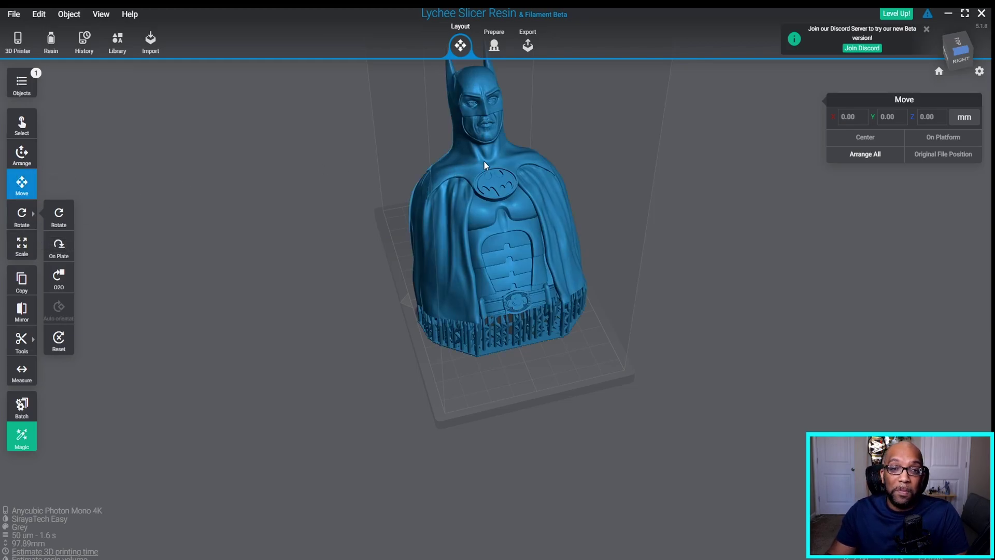
pyautogui.moveTo(510, 253); pyautogui.dragTo(662, 240, button='right')
pyautogui.click(661, 240)
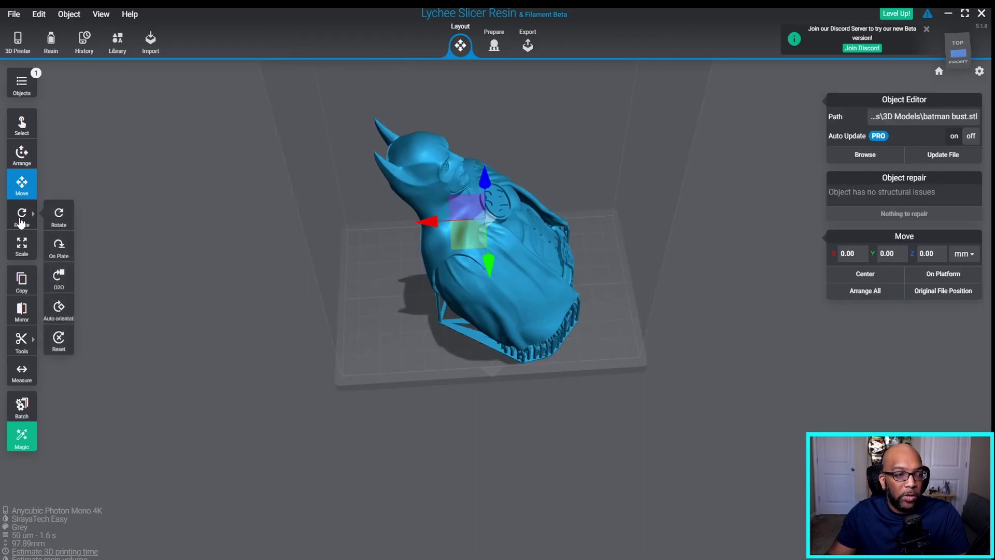
pyautogui.moveTo(269, 243); pyautogui.dragTo(555, 229, button='right')
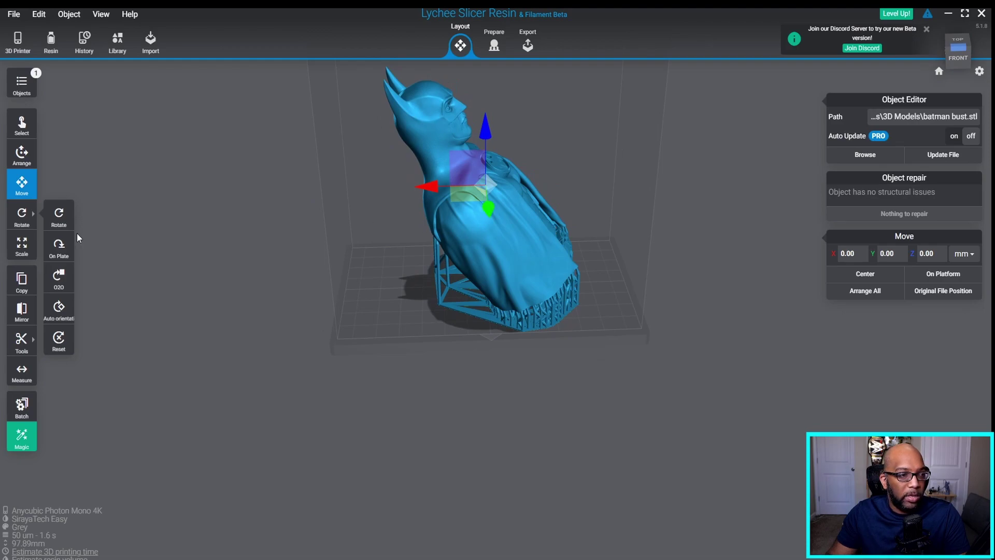
# Step: Try rotating the bust upside down, reset its rotation to 0, 0, 0, and show the Scale controls
pyautogui.click(58, 217)
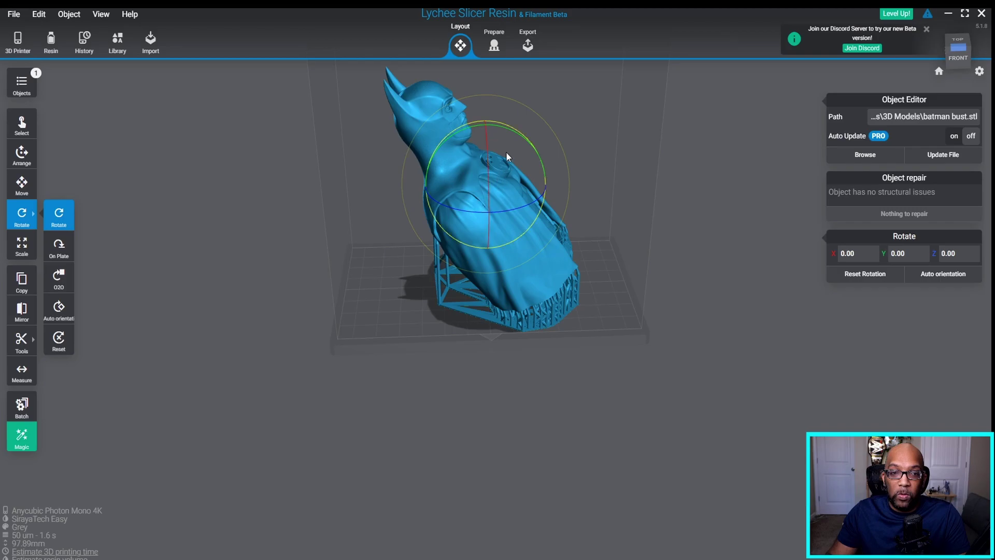
pyautogui.moveTo(518, 209); pyautogui.dragTo(492, 170)
pyautogui.moveTo(559, 137); pyautogui.dragTo(512, 357)
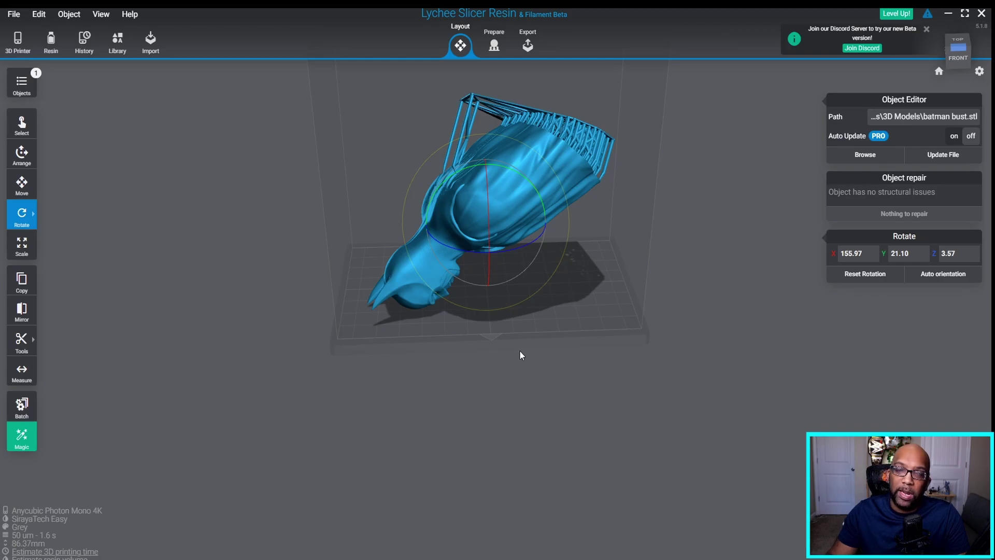
pyautogui.moveTo(26, 215)
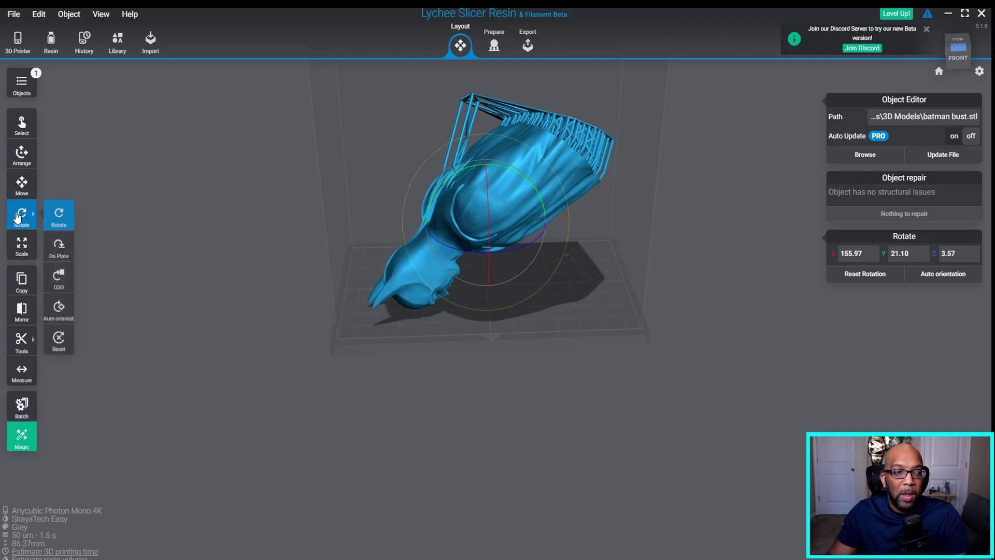
pyautogui.click(60, 344)
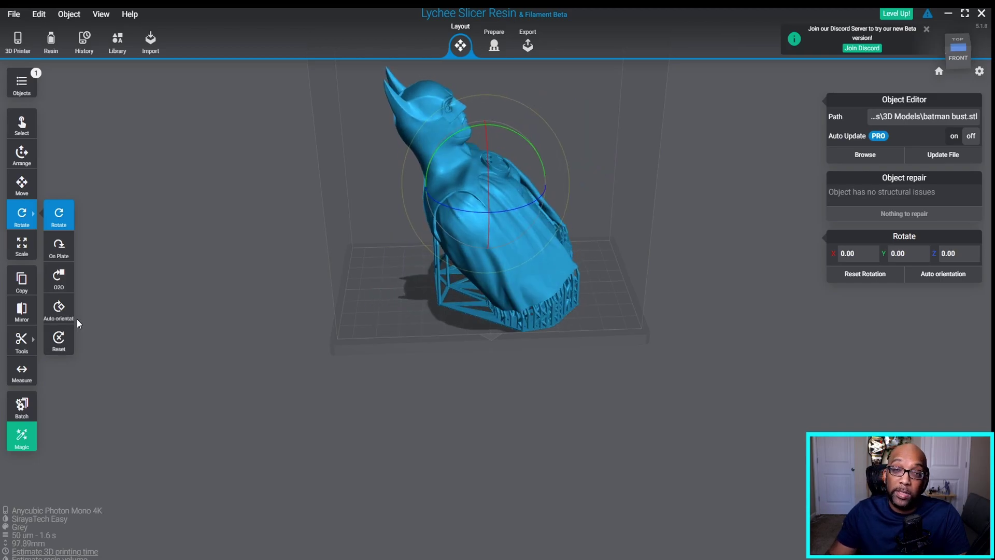
pyautogui.click(21, 242)
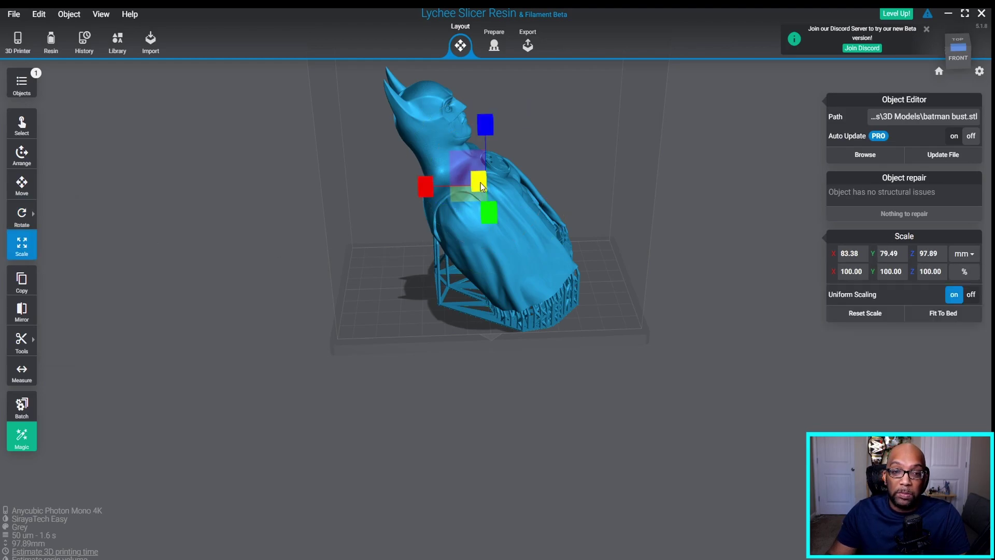
pyautogui.moveTo(481, 185)
pyautogui.mouseDown()
pyautogui.moveTo(494, 138)
pyautogui.moveTo(467, 220)
pyautogui.moveTo(499, 135)
pyautogui.moveTo(483, 185)
pyautogui.mouseUp()
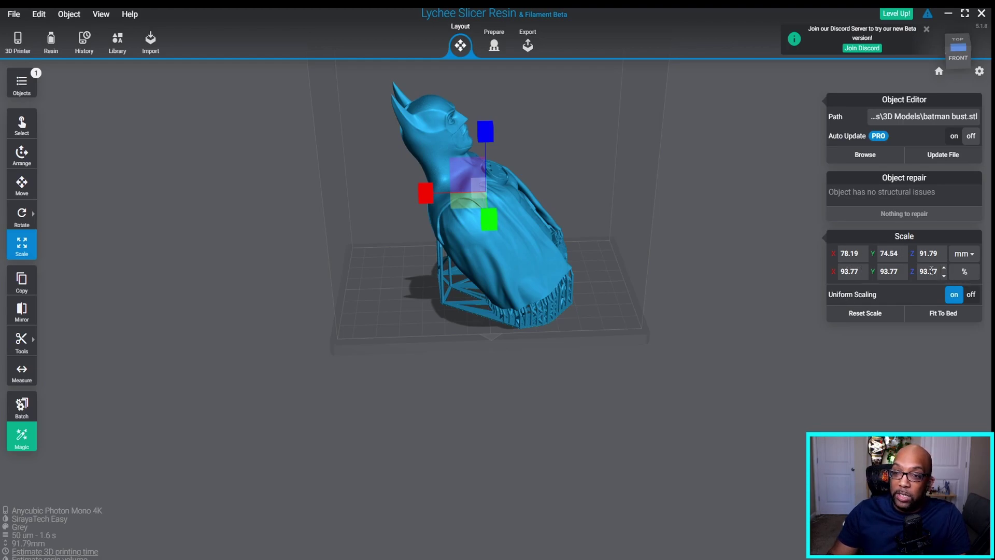
pyautogui.click(926, 270)
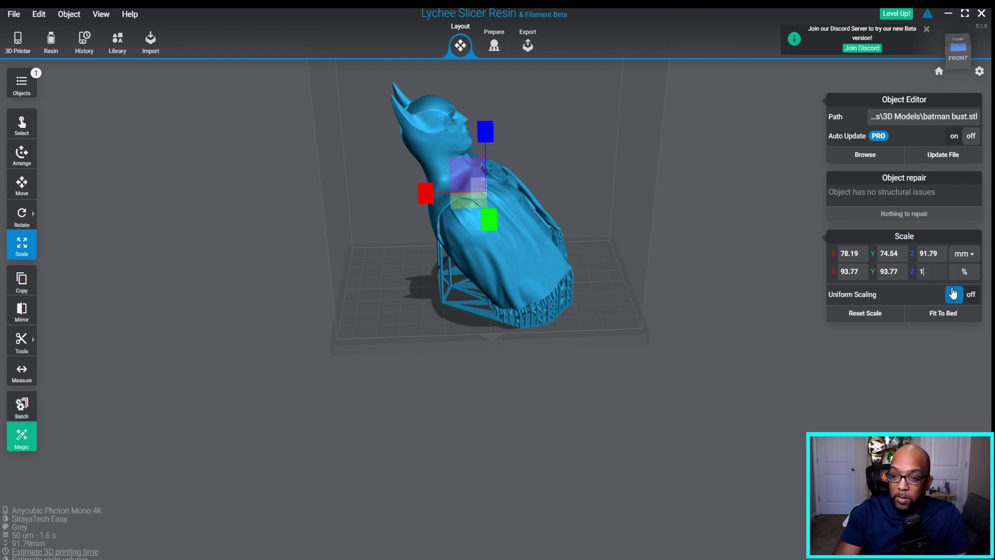
pyautogui.write('00')
pyautogui.press('Return')
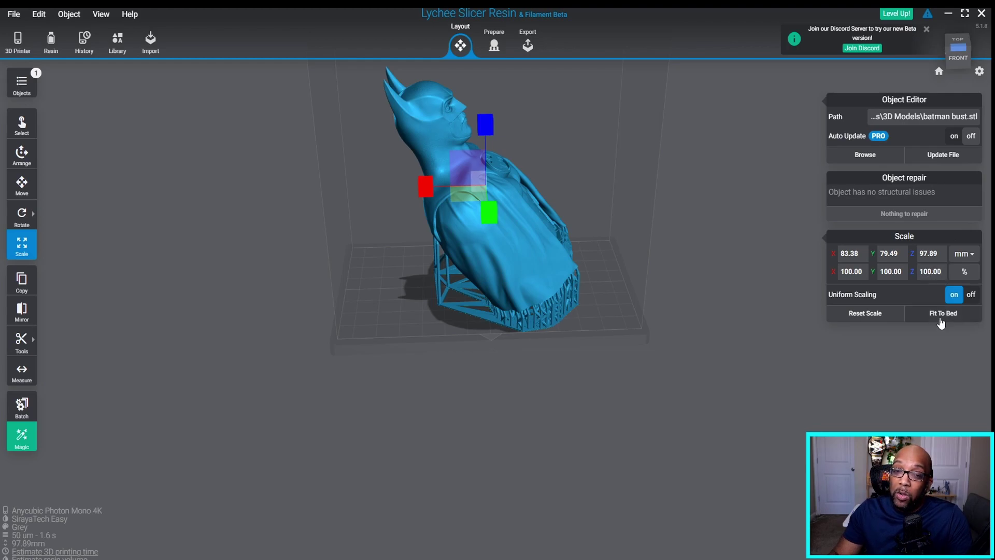
# Step: Apply Fit To Bed to the bust, then orbit to look down on it from above
pyautogui.click(942, 322)
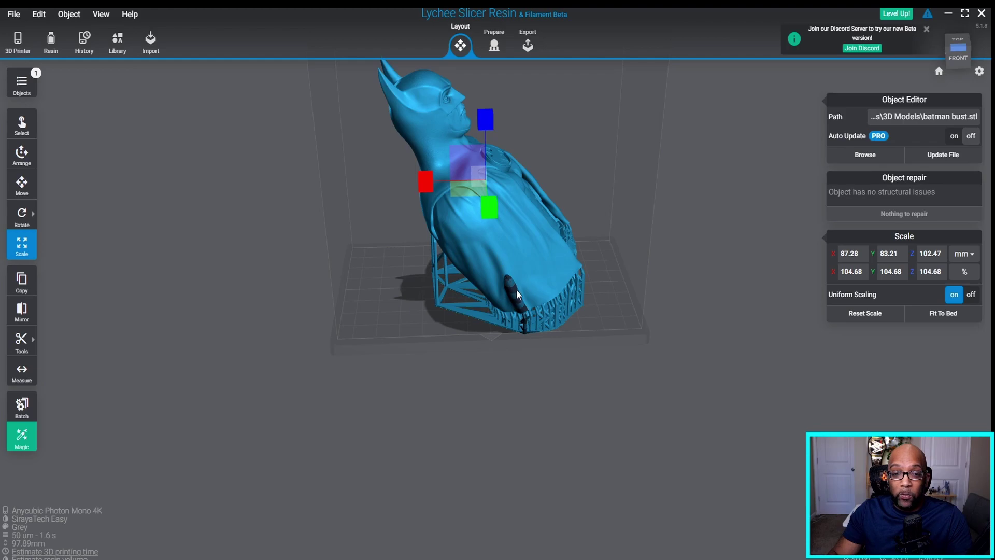
pyautogui.moveTo(575, 332); pyautogui.dragTo(471, 265)
pyautogui.scroll(3, 469, 262)
pyautogui.scroll(-3, 517, 277)
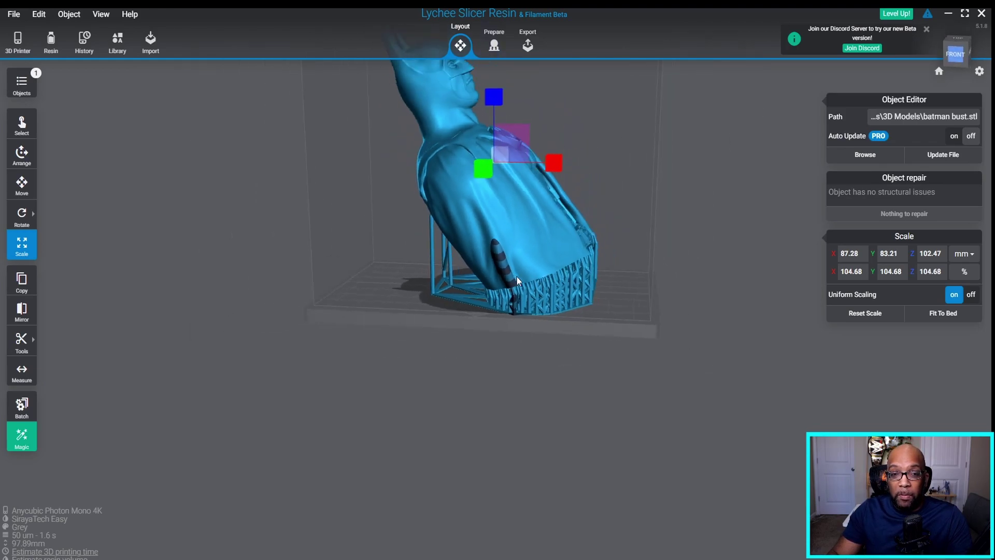
pyautogui.moveTo(574, 276); pyautogui.dragTo(574, 322)
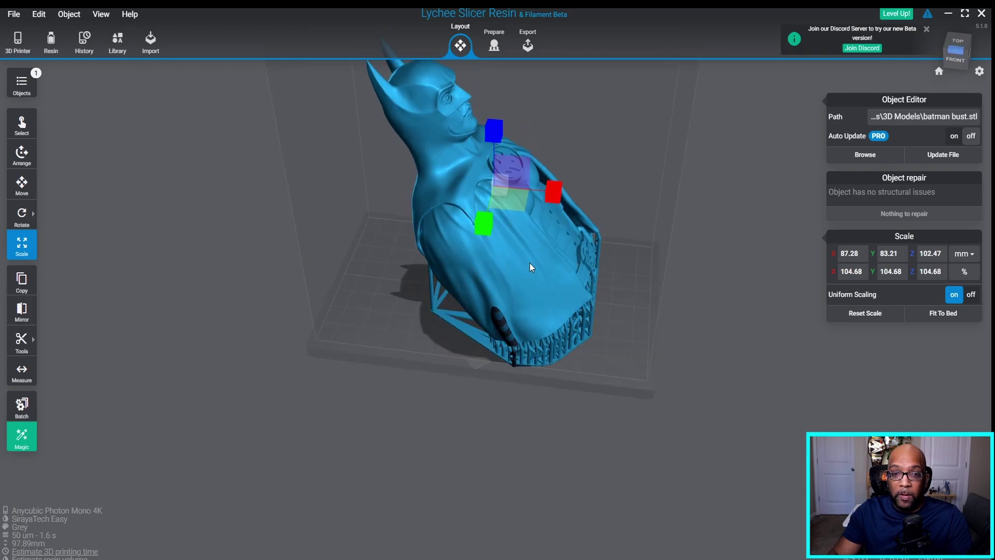
# Step: Rotate the bust 169.92° about Z so its chest faces front, then return to Scale
pyautogui.click(21, 214)
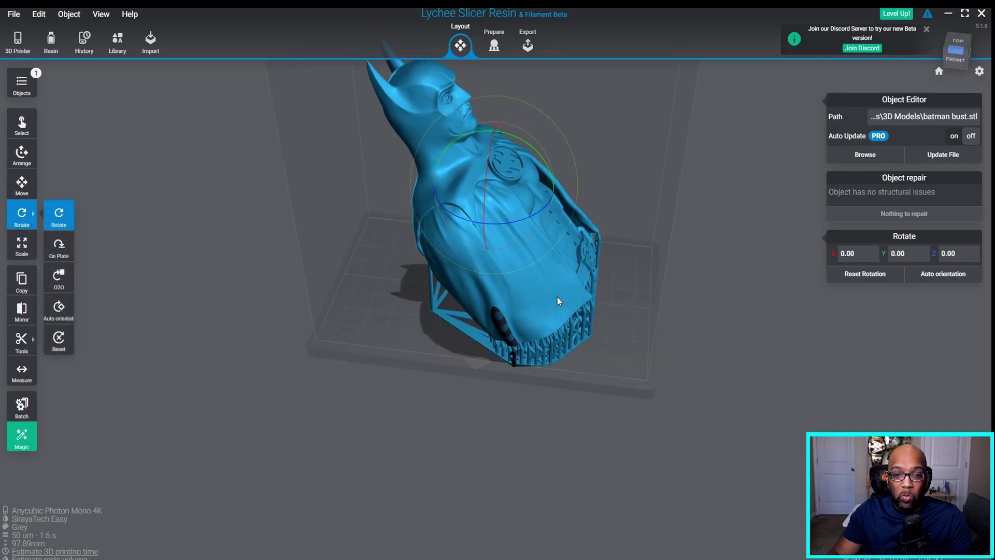
pyautogui.moveTo(512, 219); pyautogui.dragTo(275, 151)
pyautogui.moveTo(571, 299); pyautogui.dragTo(150, 291)
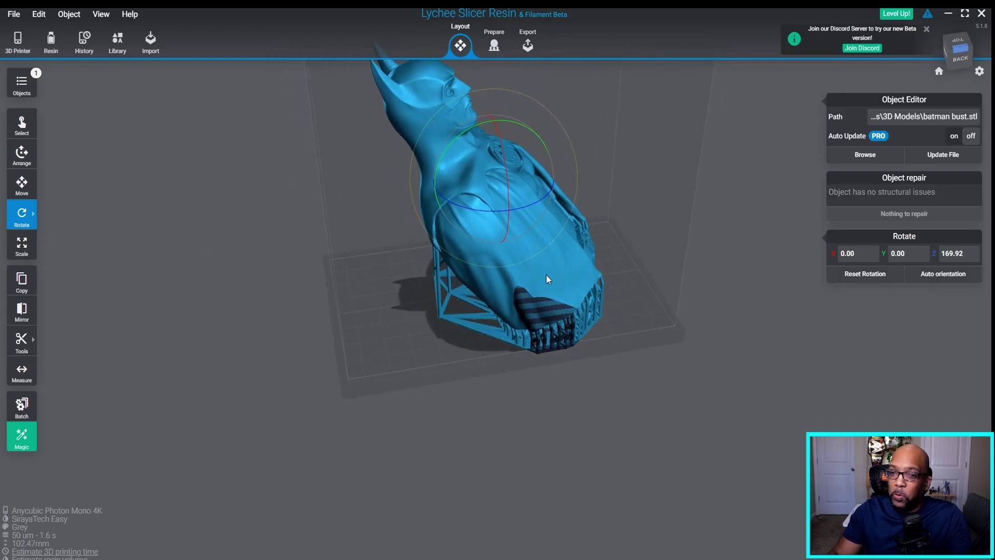
pyautogui.click(22, 243)
pyautogui.moveTo(674, 218); pyautogui.dragTo(301, 287)
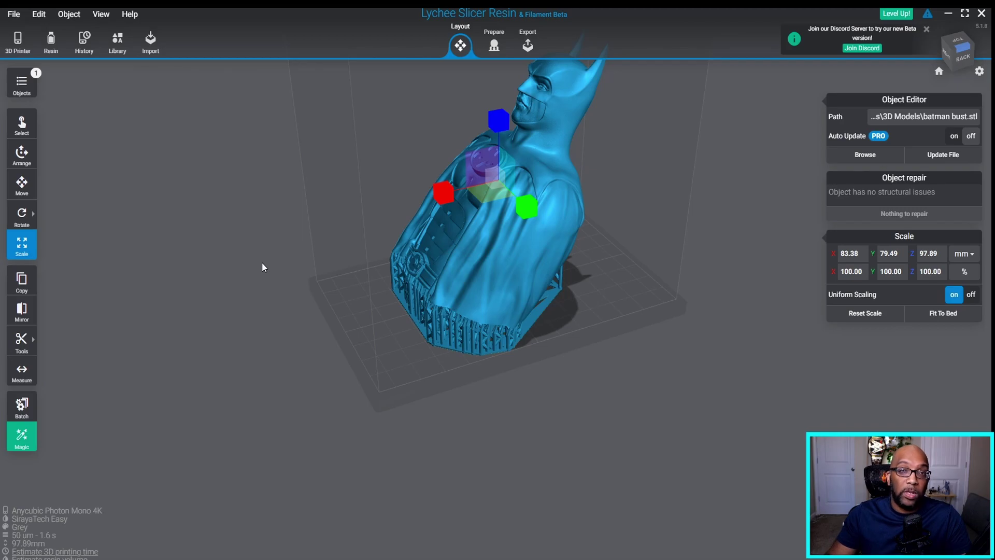
# Step: Bring up the printer settings showing Anycubic Photon Mono 4K and SirayaTech Easy Grey at 50um
pyautogui.click(17, 41)
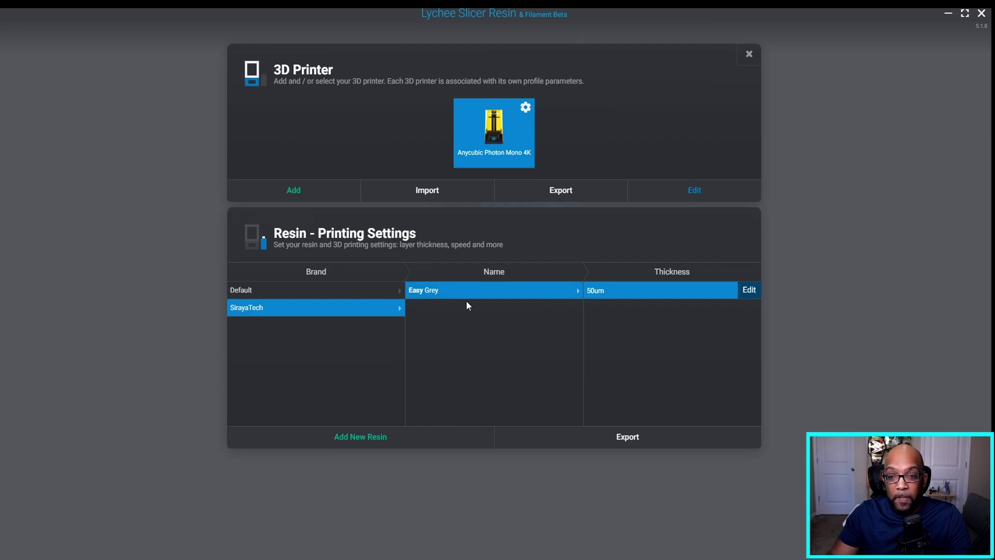
pyautogui.click(749, 291)
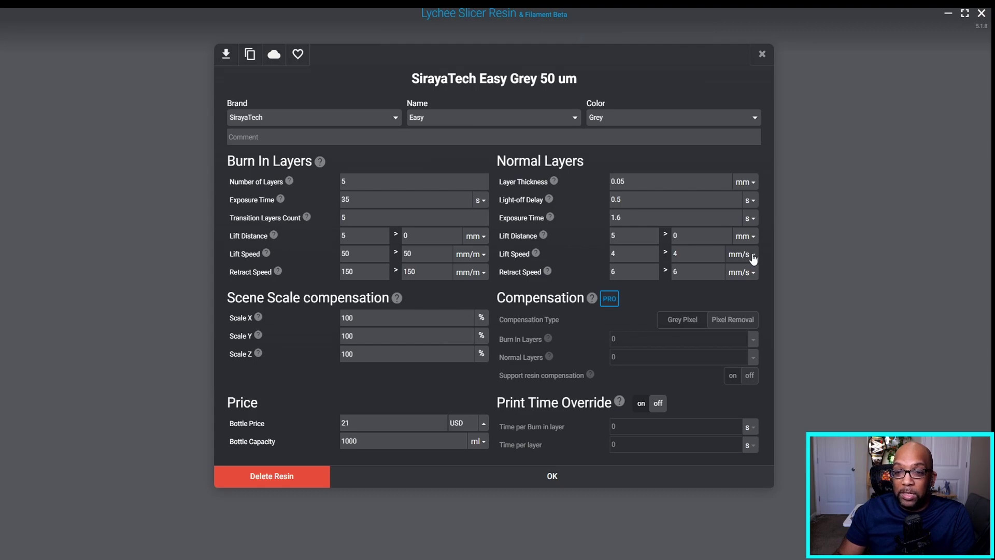
pyautogui.click(753, 255)
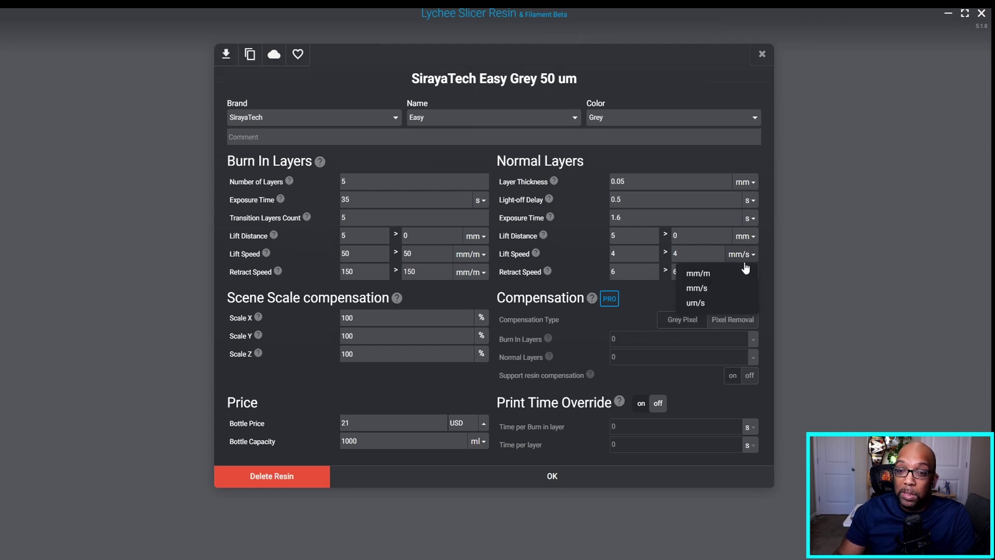
pyautogui.click(750, 258)
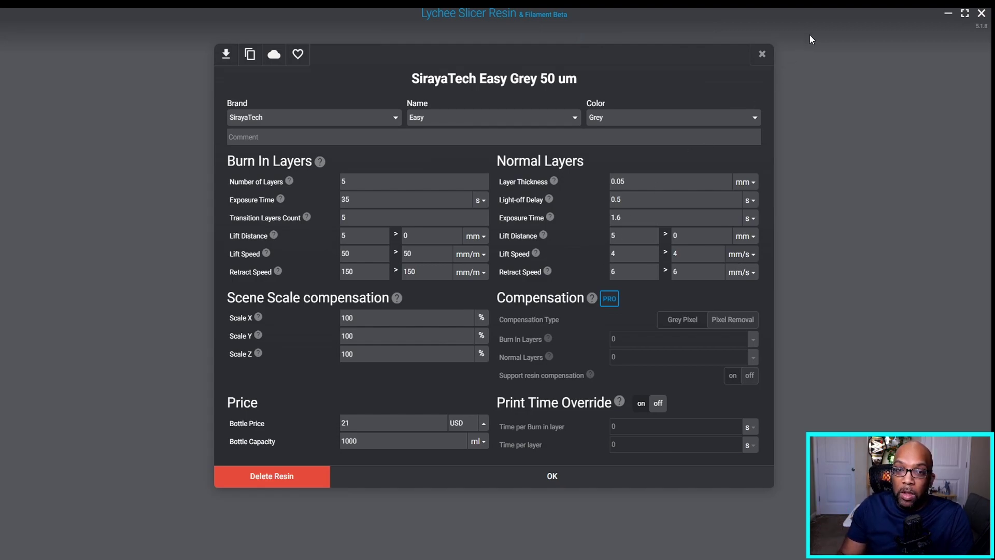
pyautogui.click(763, 60)
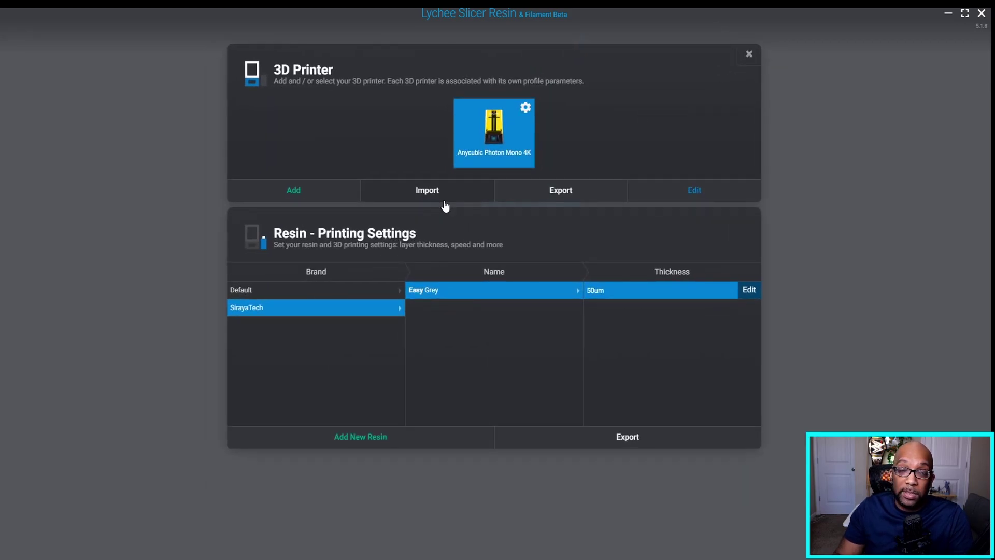
pyautogui.click(387, 440)
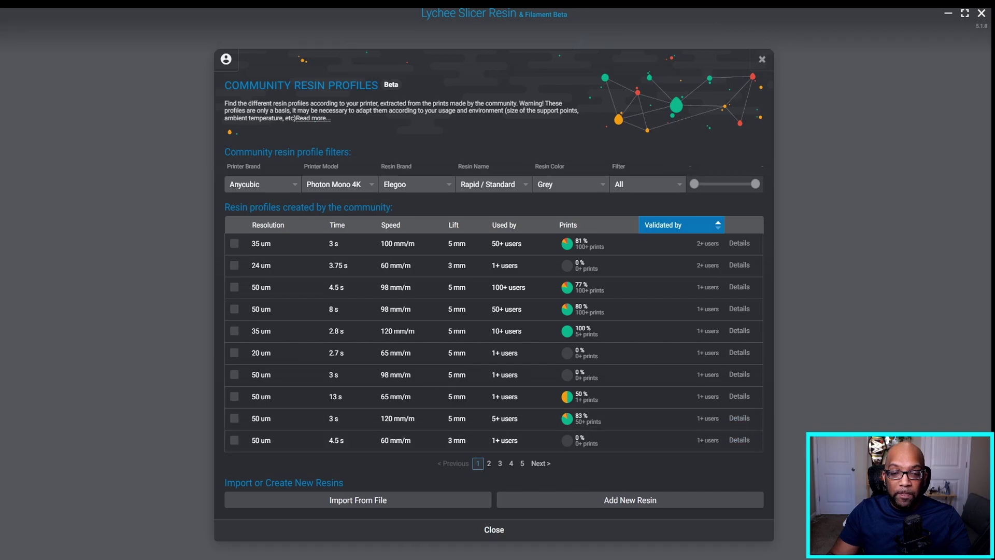
pyautogui.click(493, 530)
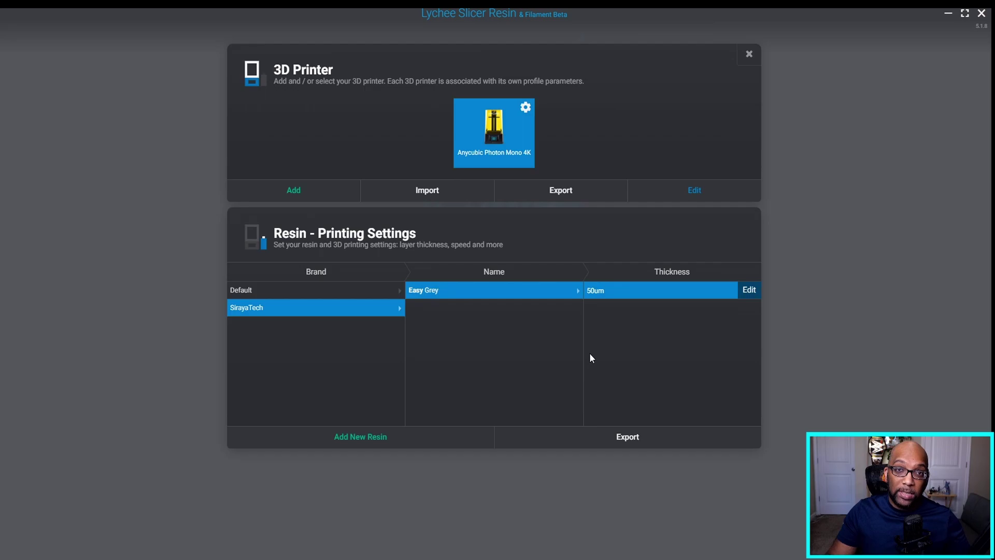
# Step: Close the printer settings and move from Prepare to the Export stage for the bust
pyautogui.click(757, 53)
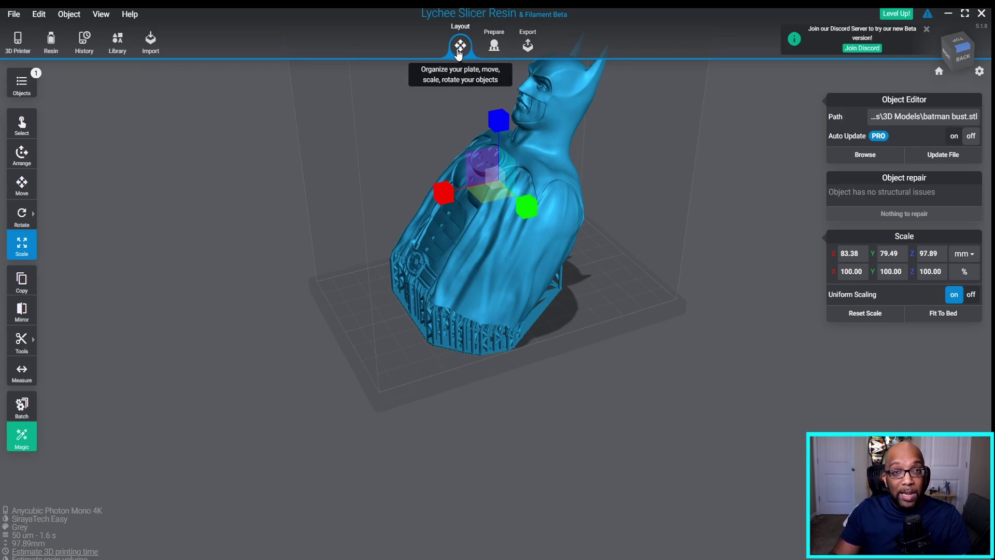
pyautogui.click(490, 51)
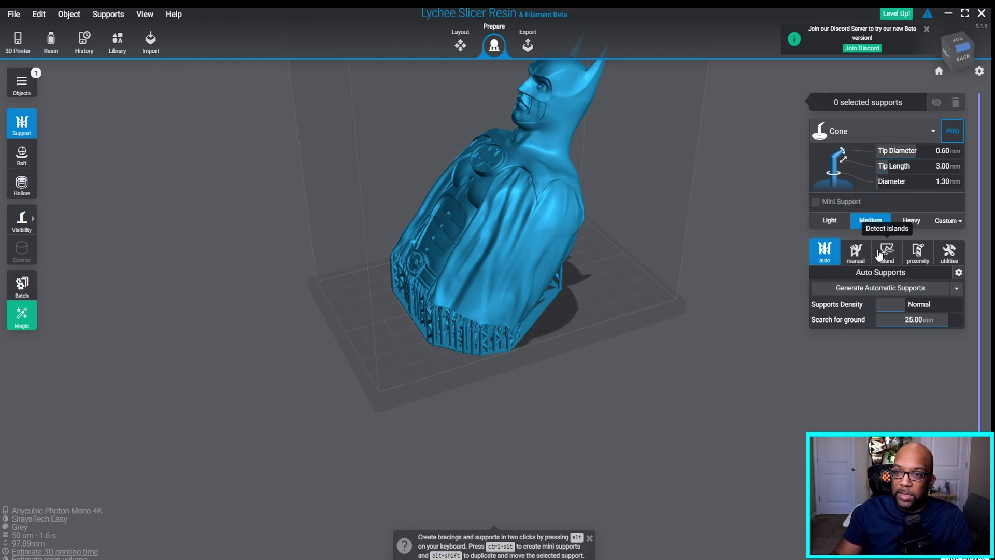
pyautogui.click(530, 50)
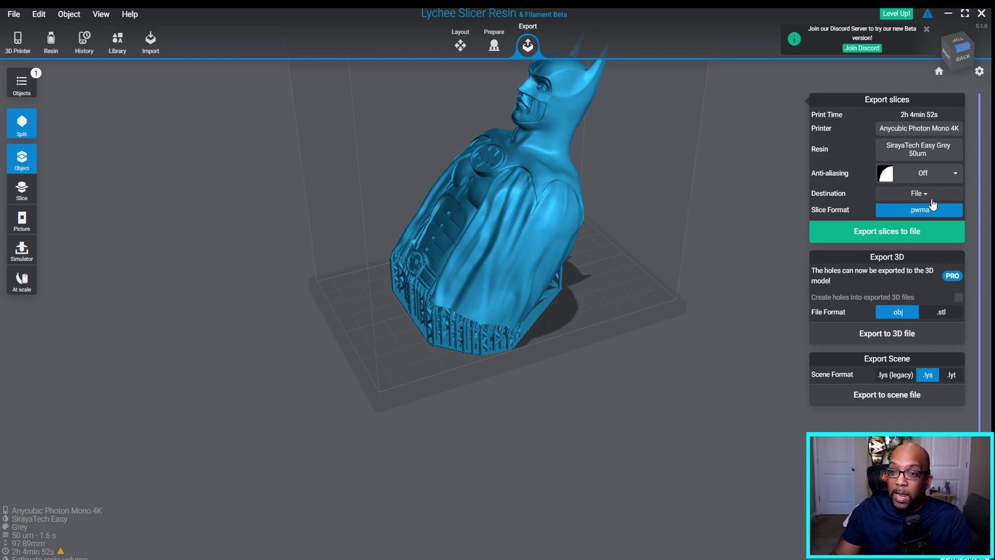
# Step: Export the bust's slices to a .pwma file, rendering all 1958 layers
pyautogui.click(887, 232)
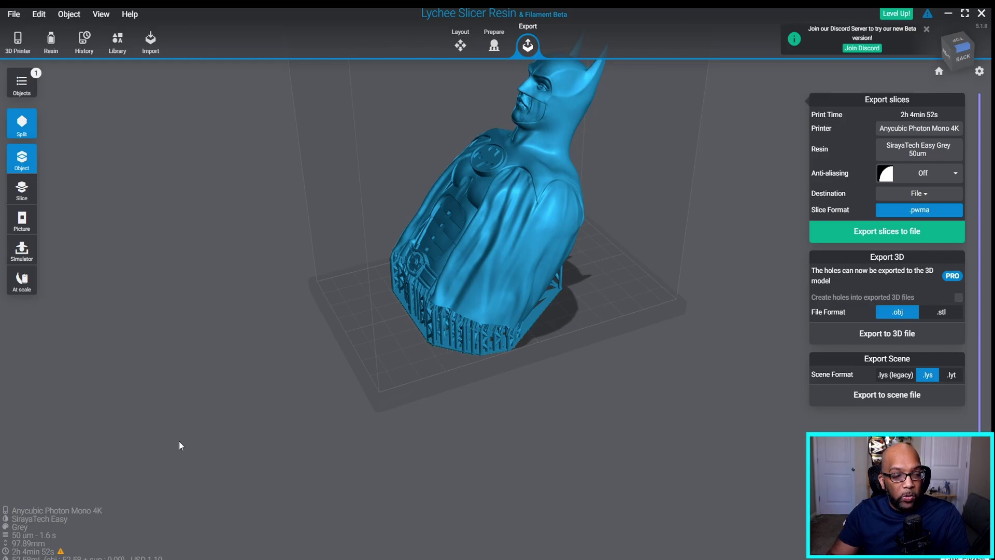
# Step: Check the resin estimate: 52.58 mL total, 0.00 mL supports, costing 1.10 USD
pyautogui.moveTo(80, 557)
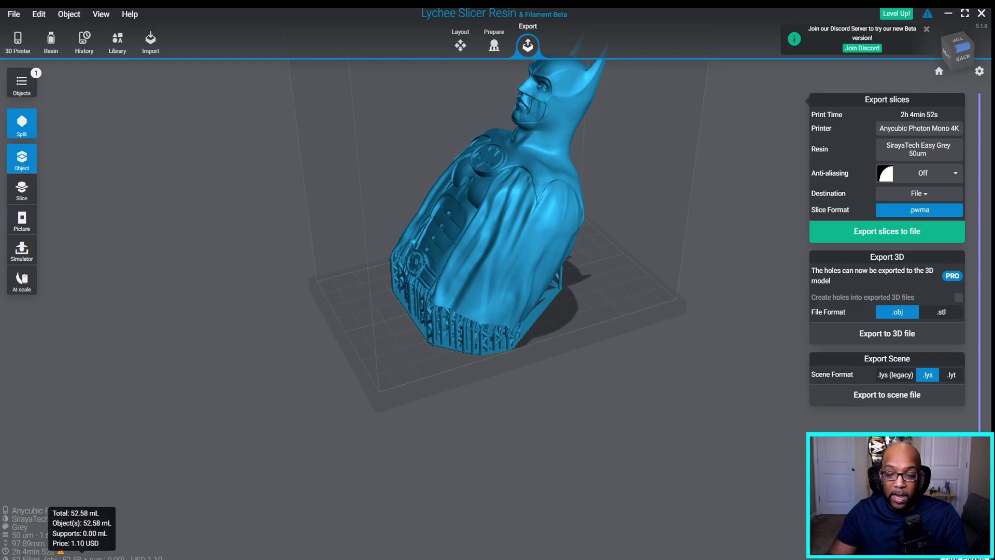